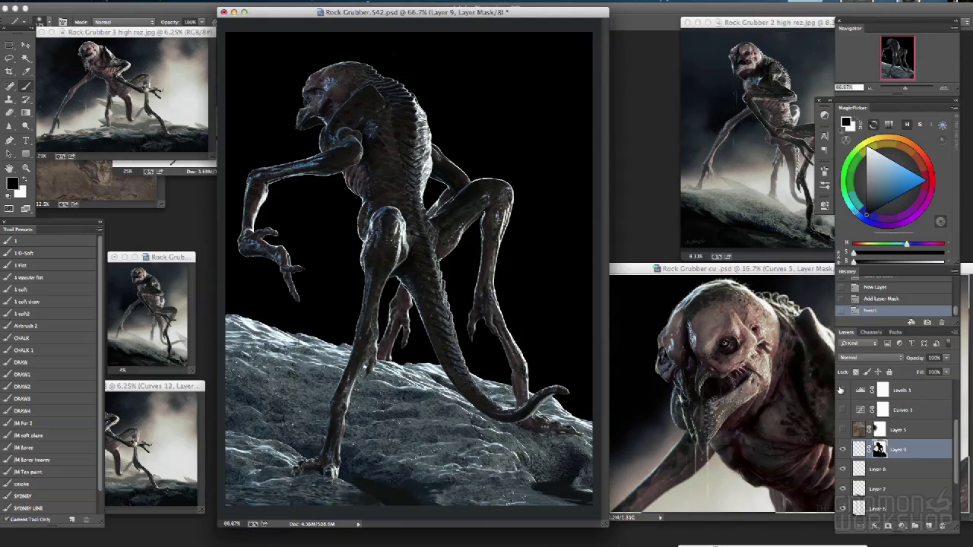
Step: Paint a pale misty glow behind the creature on Layer 9 and fill the upper background with dark blue-grey sky
mouse_move(342, 288)
mouse_down()
mouse_move(585, 182)
mouse_move(586, 337)
mouse_up()
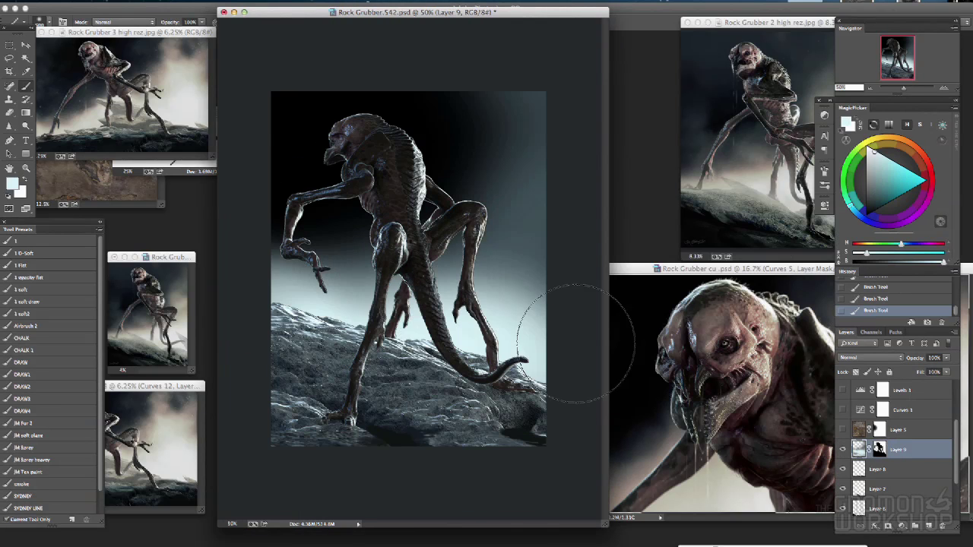
drag(446, 98, 652, 174)
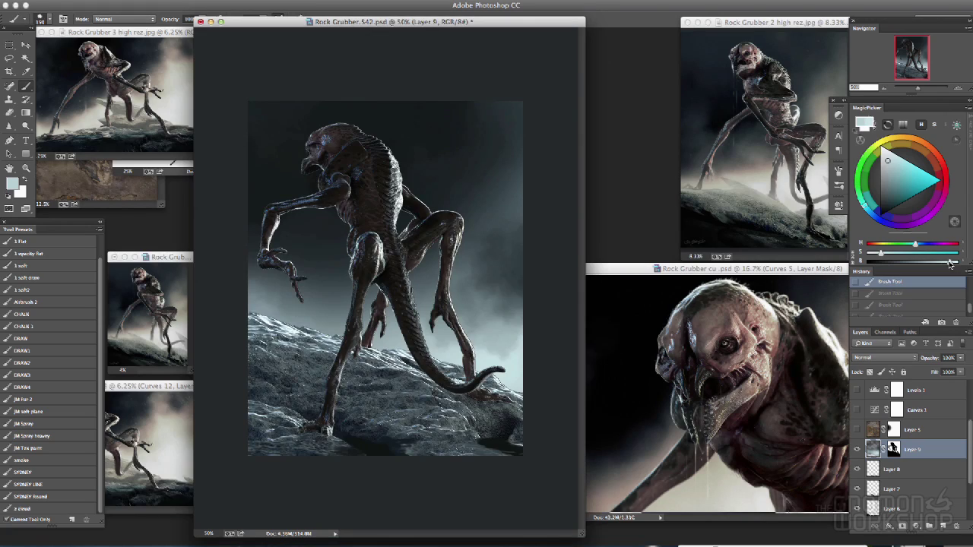
key(super+0)
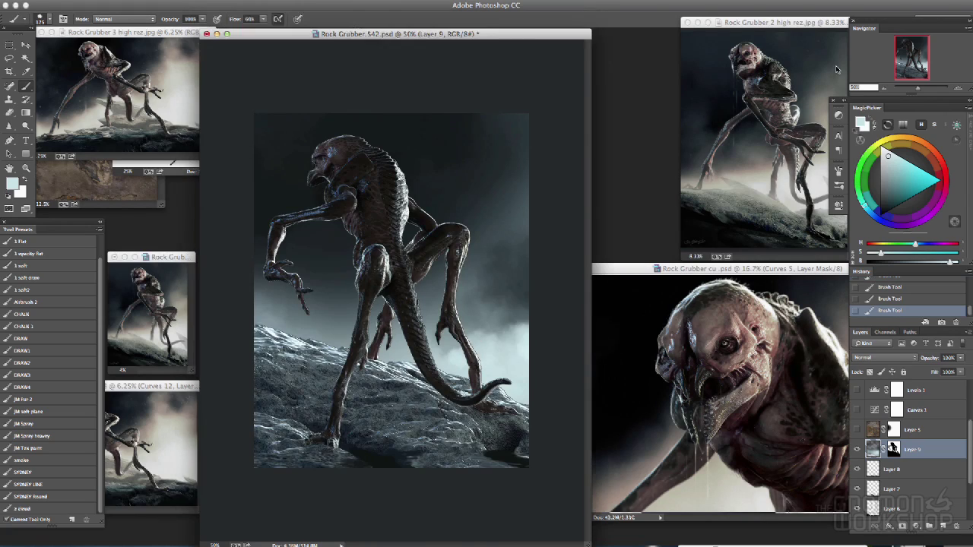
Step: Paint soft pale cloud puffs beside the creature with the smoke brush preset and sample the dark sky colour
click(21, 460)
drag(581, 327, 608, 380)
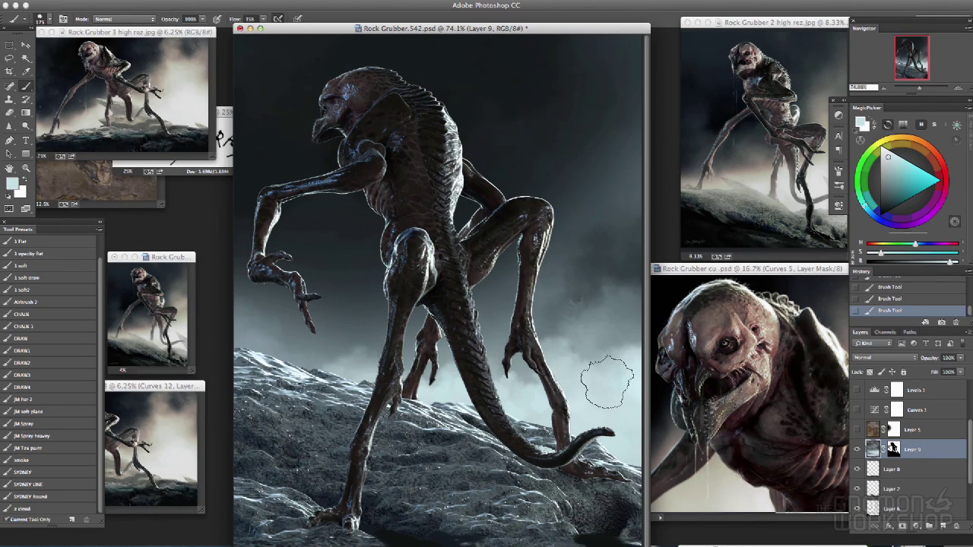
drag(608, 171, 627, 220)
drag(629, 137, 597, 165)
key(alt+super+z)
key(alt+super+z)
alt+click(623, 55)
Step: Return to Layer 9 and paint over the bright cloud puffs with dark sky tones so they blend into the background
click(892, 469)
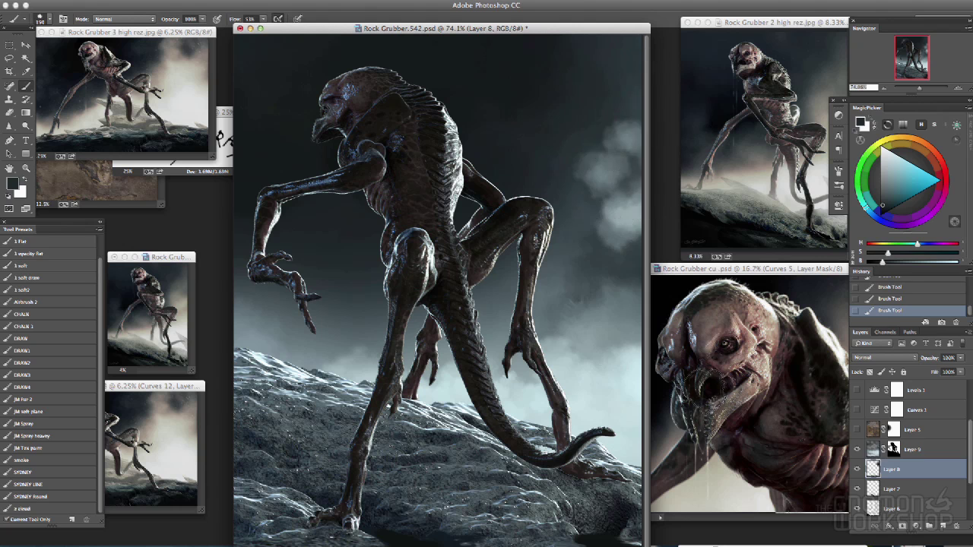
click(912, 449)
drag(612, 114, 617, 199)
mouse_move(612, 156)
mouse_down()
mouse_move(637, 198)
mouse_move(619, 222)
mouse_up()
mouse_move(601, 300)
mouse_down()
mouse_move(632, 338)
mouse_move(608, 281)
mouse_up()
Step: Set the brush flow to 11% and paint sampled pale mist along the rock ridge behind the creature's legs
key(0)
click(263, 19)
click(255, 28)
alt+click(625, 437)
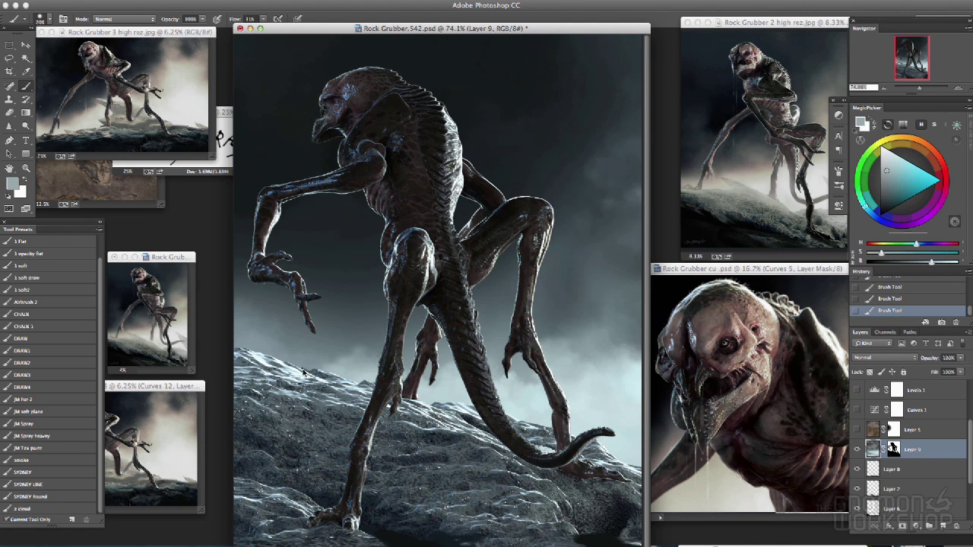
key([)
drag(263, 342, 342, 372)
alt+click(614, 409)
drag(262, 336, 317, 393)
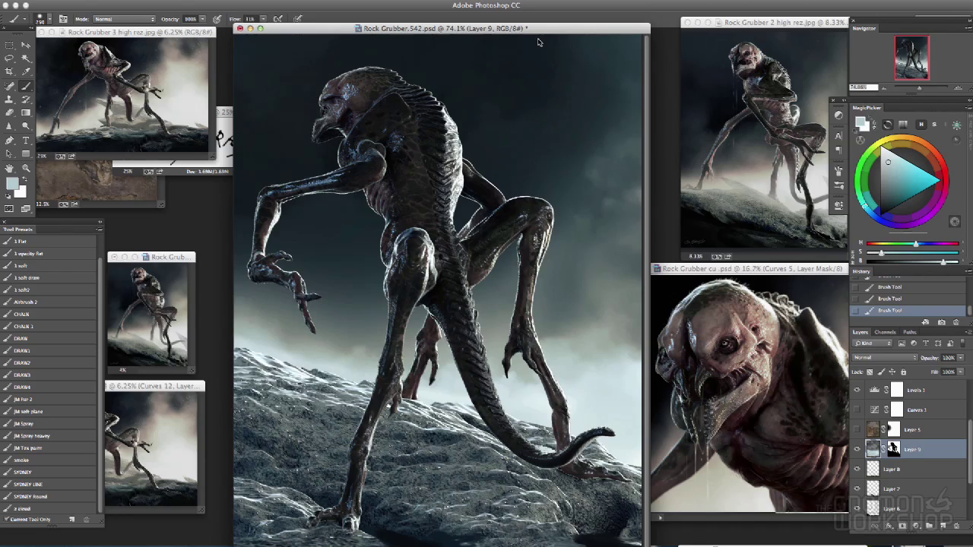
Step: Create a new layer and paint dark shadow across the bottom of the rocky foreground with colours sampled from it
key(ctrl+alt+shift+n)
key(d)
mouse_move(617, 525)
mouse_down()
mouse_move(486, 544)
mouse_move(380, 525)
mouse_up()
alt+click(576, 515)
alt+click(519, 537)
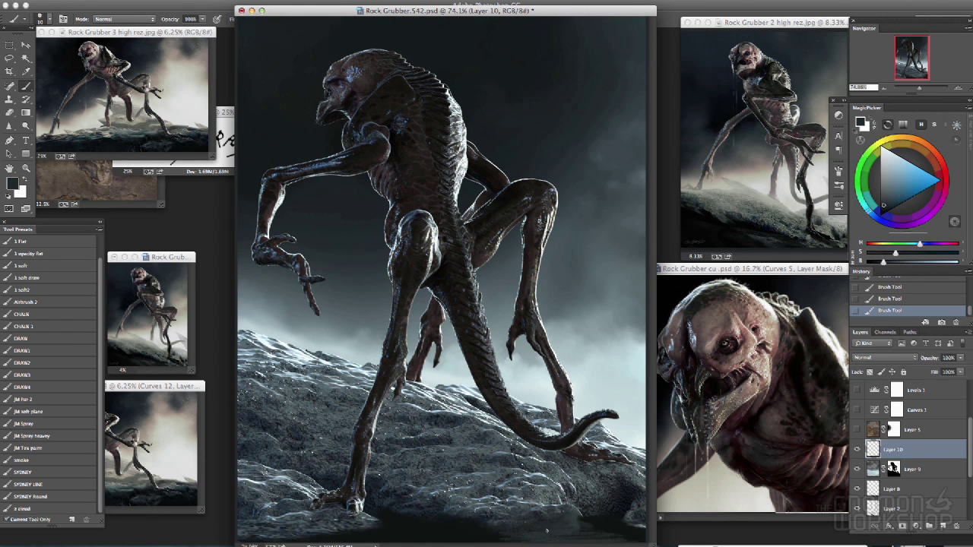
Step: Save the document and continue blending the lower rocks with sampled dark tones, checking the picture without the panels
key(ctrl+s)
key(Tab)
key(Tab)
alt+click(457, 509)
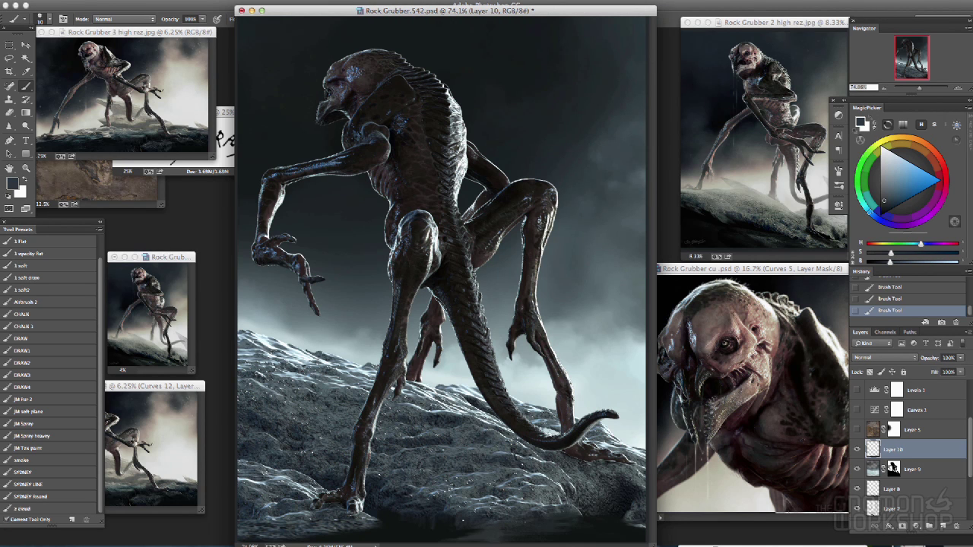
alt+click(490, 537)
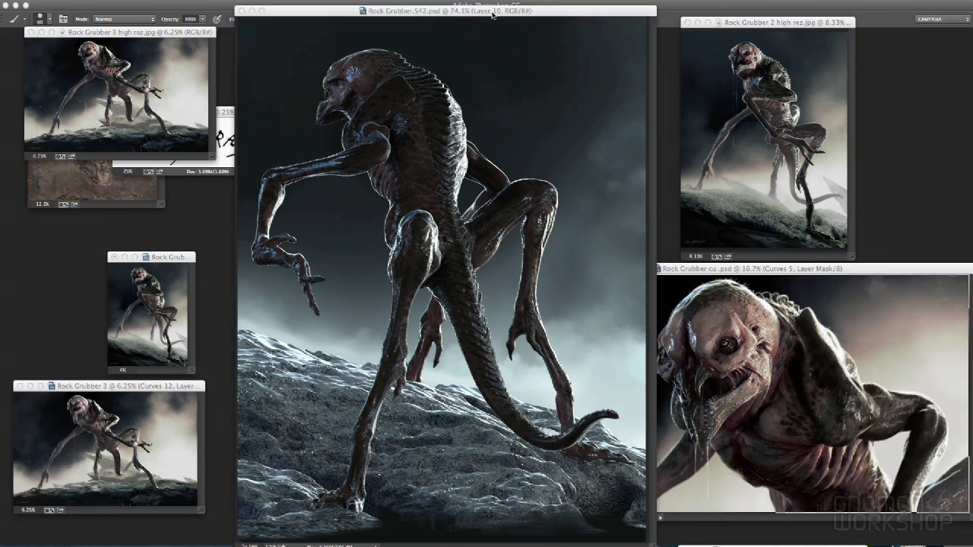
key(Tab)
key(Tab)
Step: Toggle the Curves 1 layer's visibility, load a mask selection, and add a Curves adjustment that darkens the rocky ground
click(858, 410)
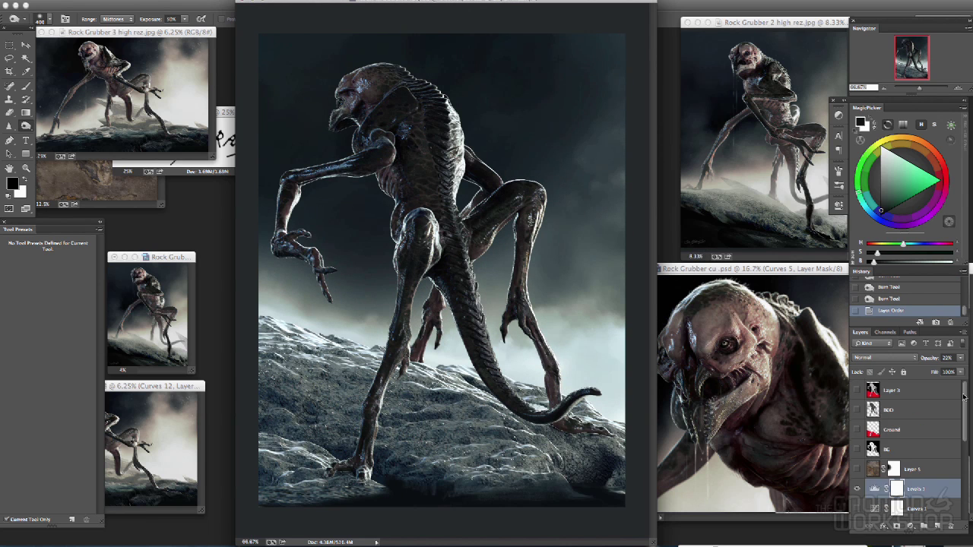
ctrl+click(896, 508)
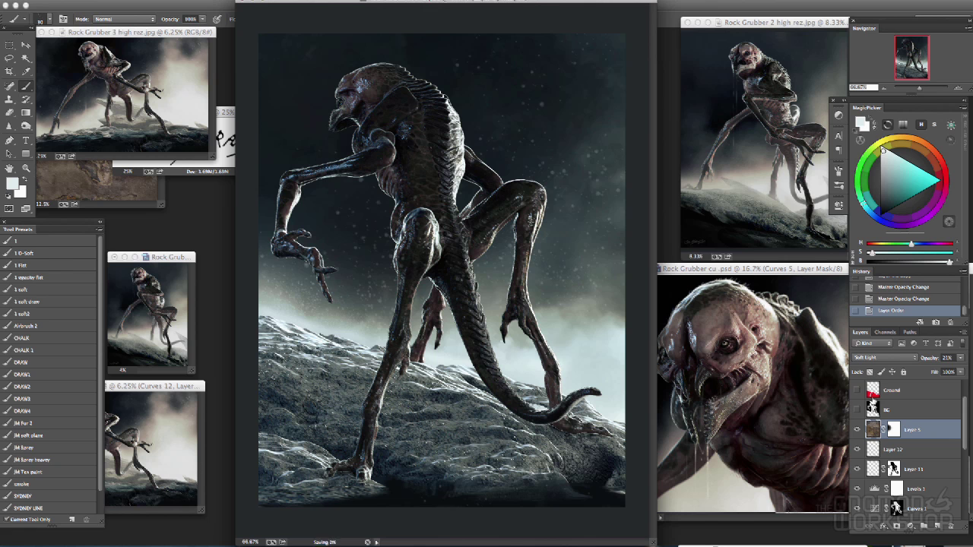
click(911, 527)
drag(783, 312, 792, 291)
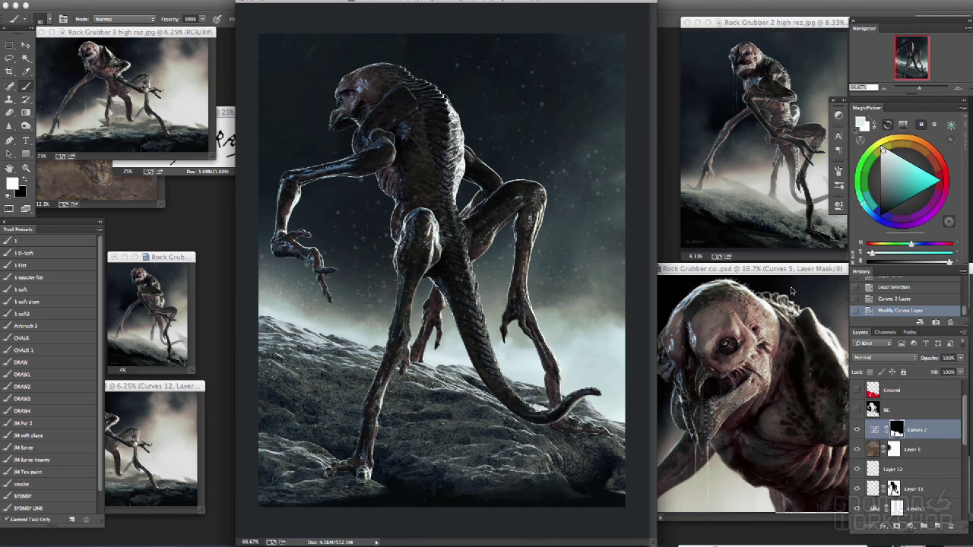
Step: Paint on the new Curves mask along the rock ridge and near the tail to bring back the lighter areas
key(x)
drag(266, 323, 371, 345)
mouse_move(567, 391)
mouse_down()
mouse_move(327, 339)
mouse_move(578, 304)
mouse_up()
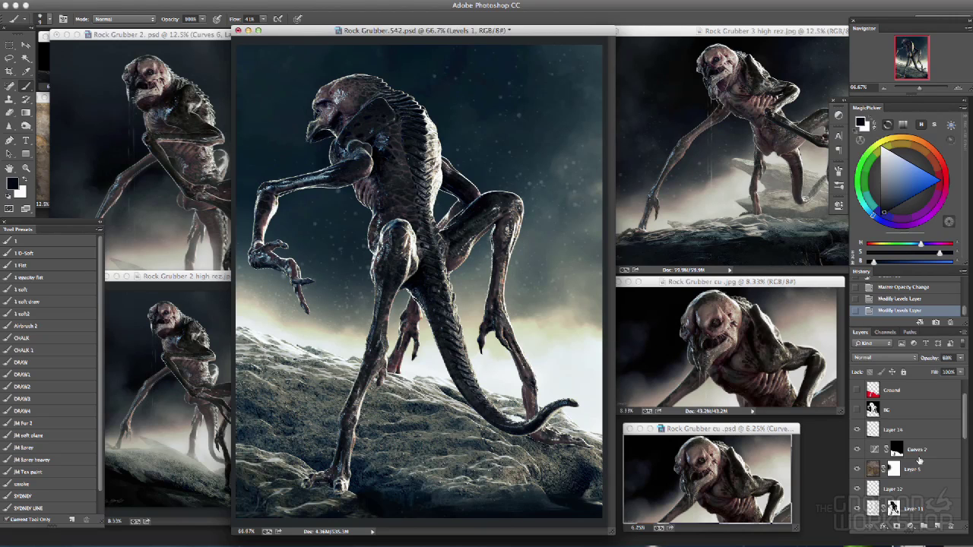
Step: Paste a copied rock piece as a new layer, move it onto the lower foreground, and set its opacity to 53%
click(908, 430)
key(l)
key(Tab)
key(Tab)
key(ctrl+v)
mouse_move(567, 508)
mouse_down()
mouse_move(521, 494)
mouse_move(520, 503)
mouse_up()
key(5)
key(3)
Step: Erase the edges of the pasted rock piece along the bottom of the ground, enlarging the eraser as needed
key(e)
click(434, 510)
click(434, 510)
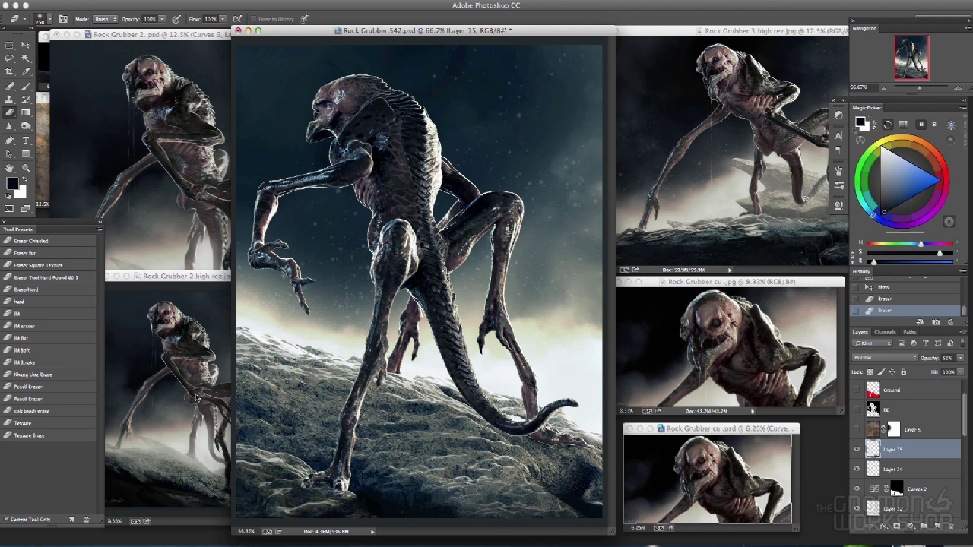
click(504, 509)
click(538, 504)
key(bracketright)
key(bracketright)
key(bracketright)
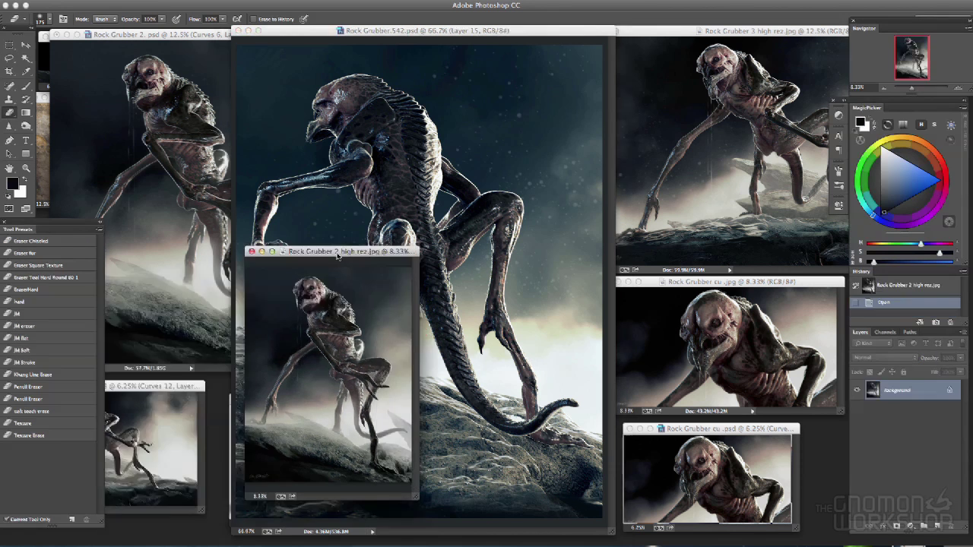
Step: Darken a lassoed area of rocks along the bottom of the canvas with a Curves adjustment layer and save the document
key(l)
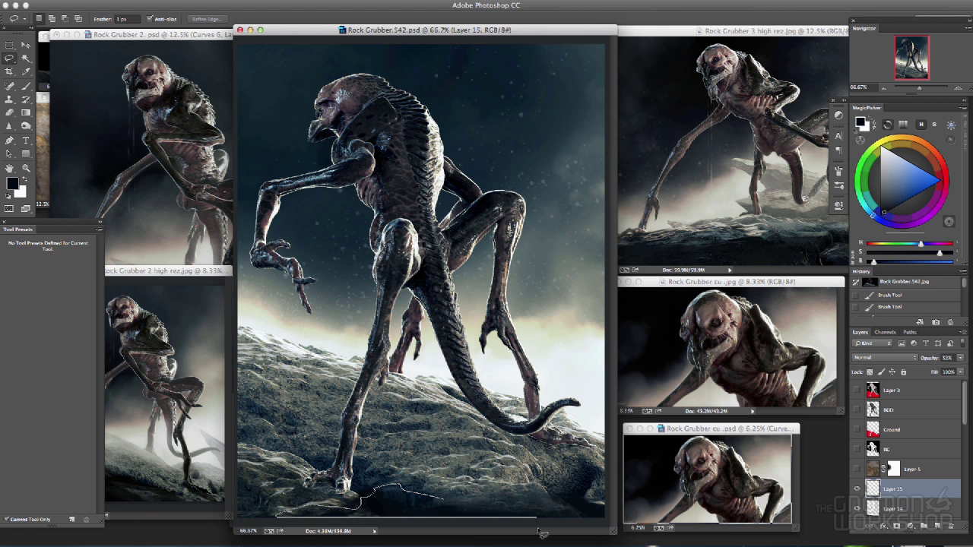
drag(542, 535, 532, 510)
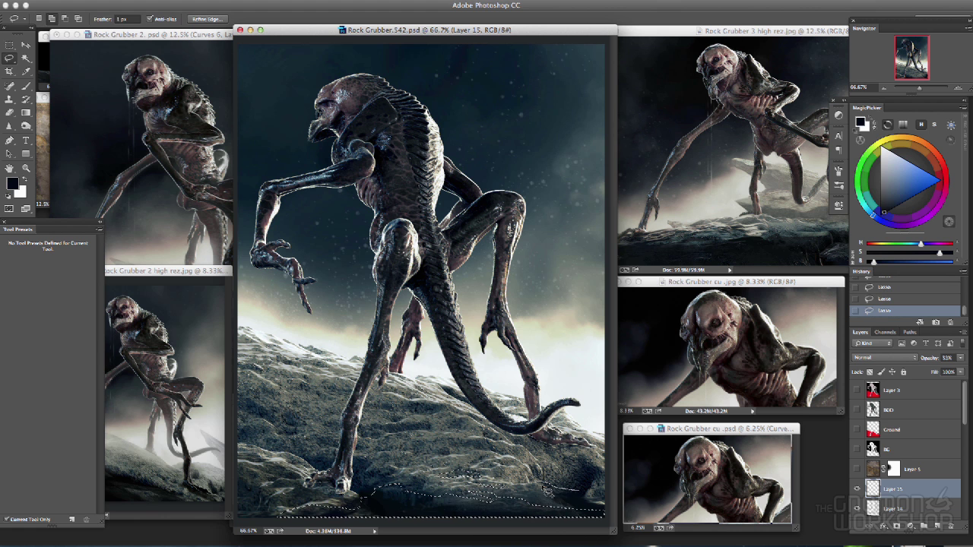
click(910, 526)
click(929, 546)
drag(759, 305, 751, 330)
click(810, 200)
key(super+s)
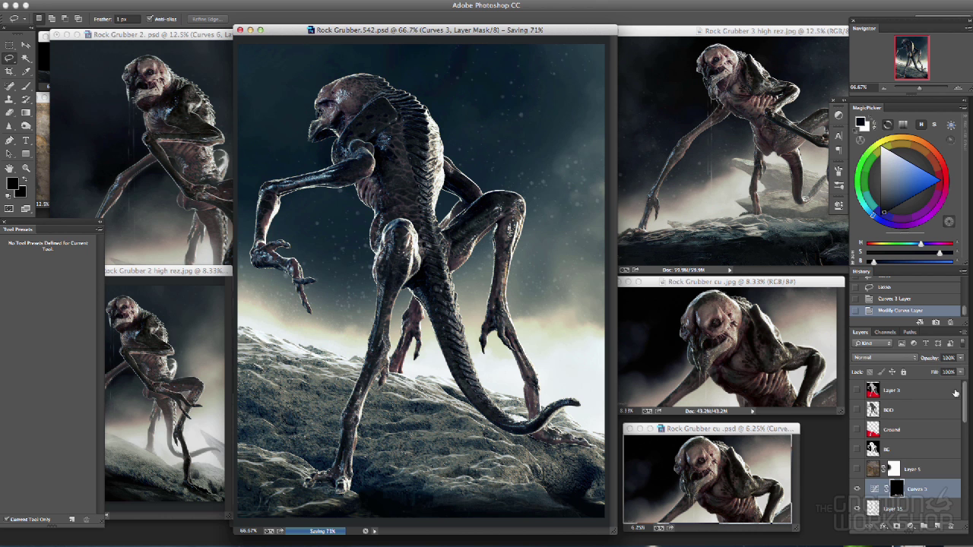
Step: Go through the ground and sky layers in the stack, and reduce the opacity of the Soft Light texture Layer 5
click(956, 393)
scroll(874, 517, down, 3)
scroll(912, 441, down, 2)
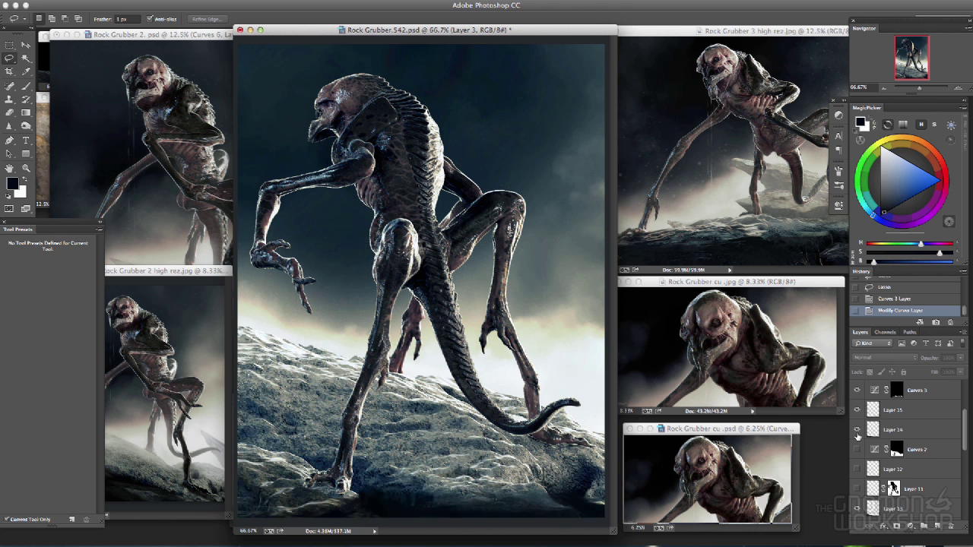
click(913, 489)
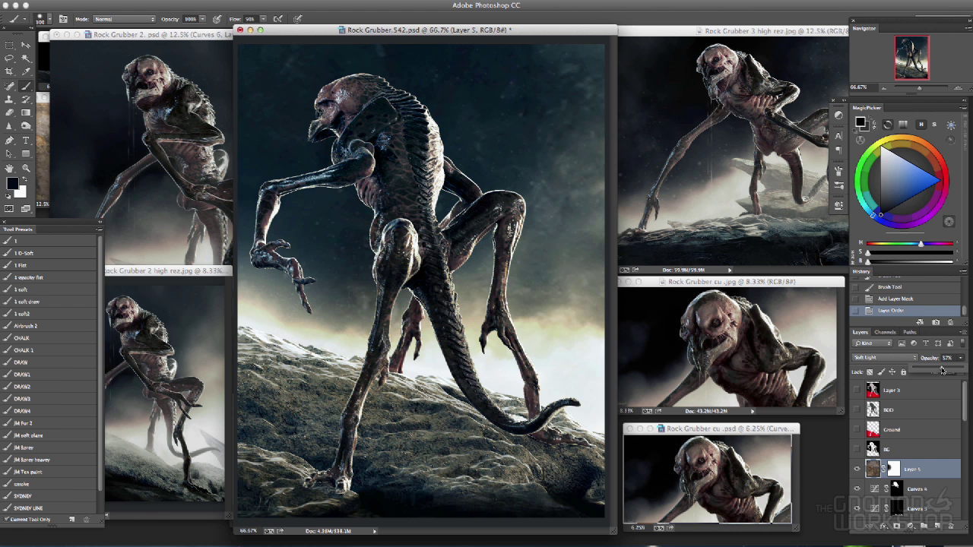
drag(942, 370, 928, 371)
Step: Create a new layer above the texture and paint fine white hairs along the top of the creature's head
key(super+shift+alt+n)
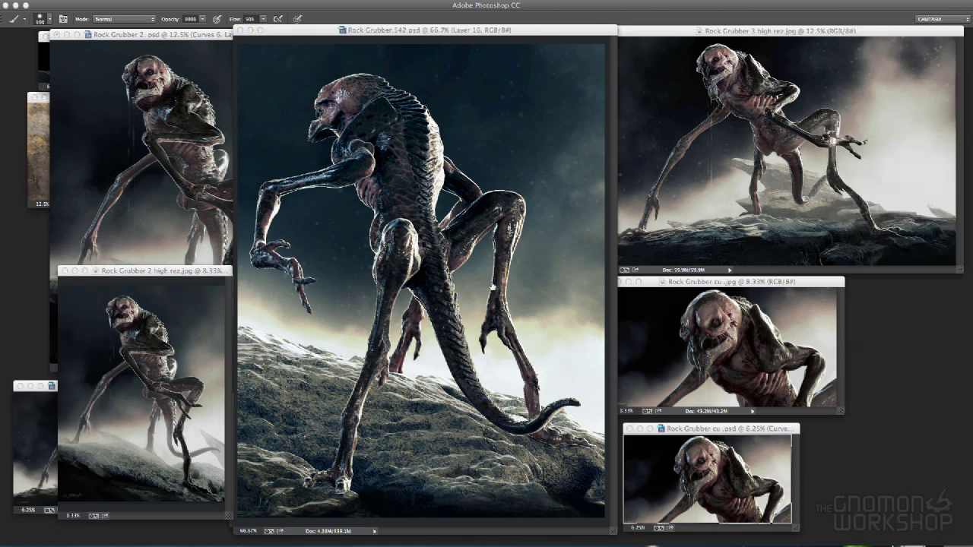
scroll(564, 228, up, 5)
click(30, 244)
click(31, 278)
drag(395, 203, 411, 190)
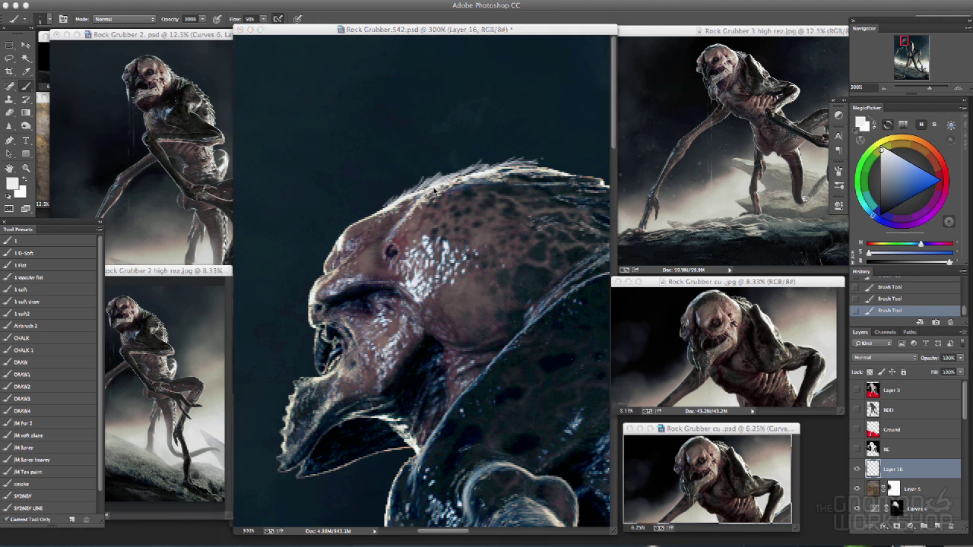
key(super+minus)
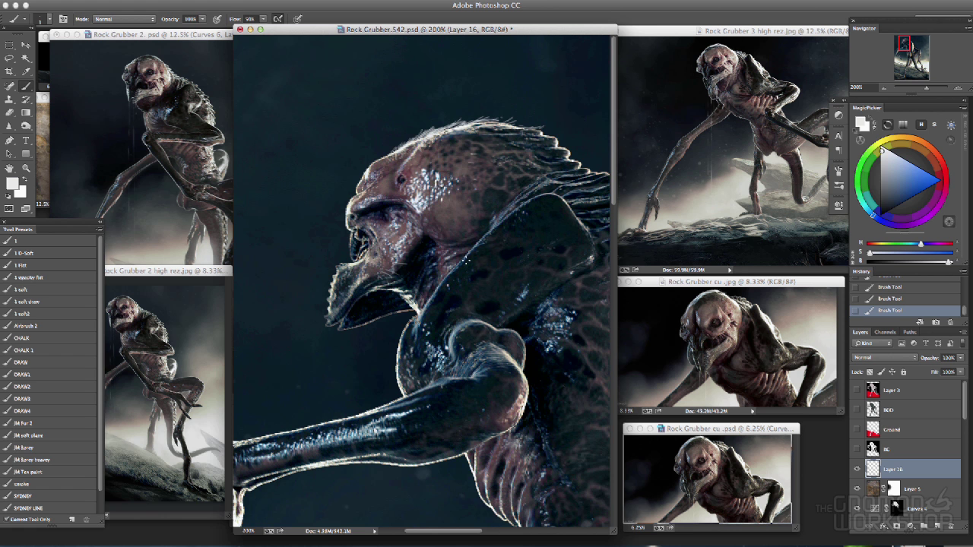
Step: Soften the painted head hairs with the Eraser
key(e)
drag(358, 92, 408, 118)
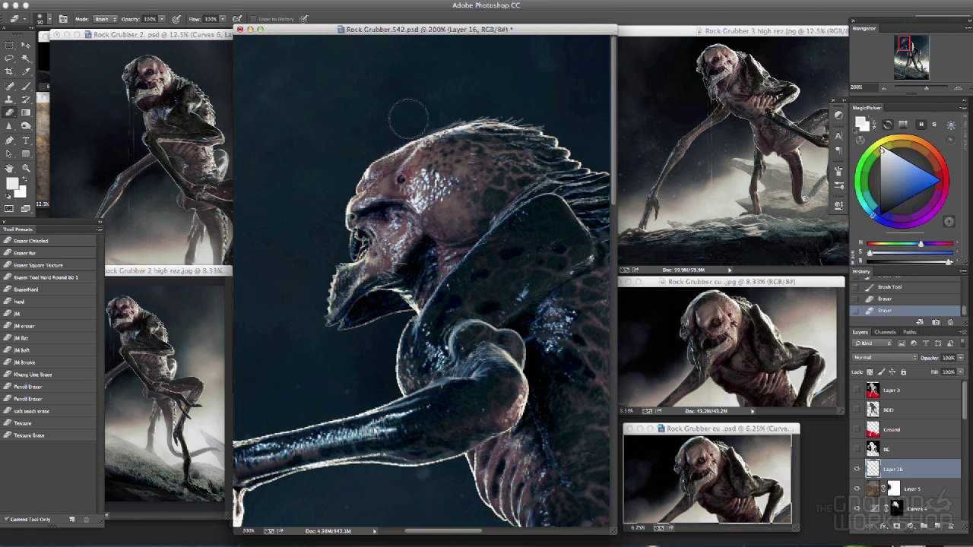
click(884, 90)
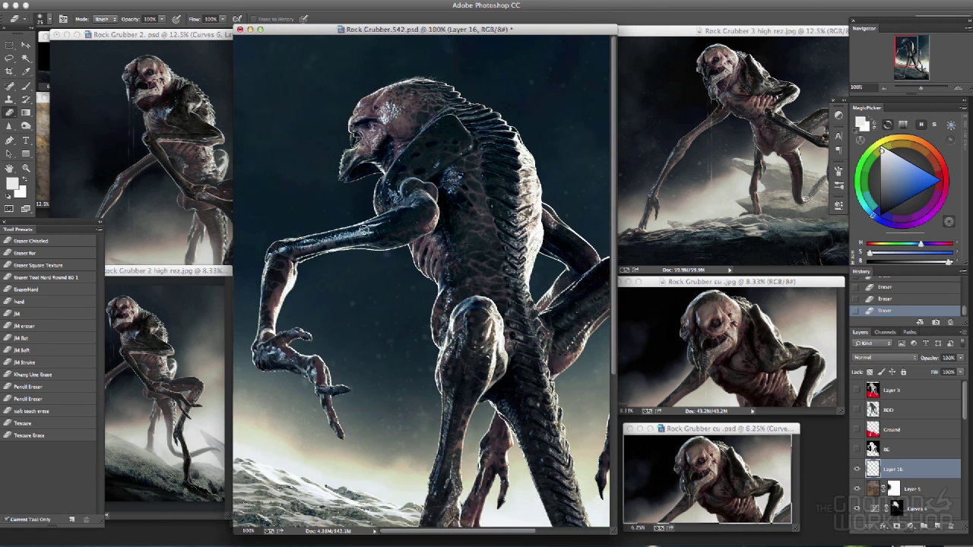
Step: Paint thin vertical drool strands hanging from the creature's jaw and adjust their tone with Dodge and Burn
key(b)
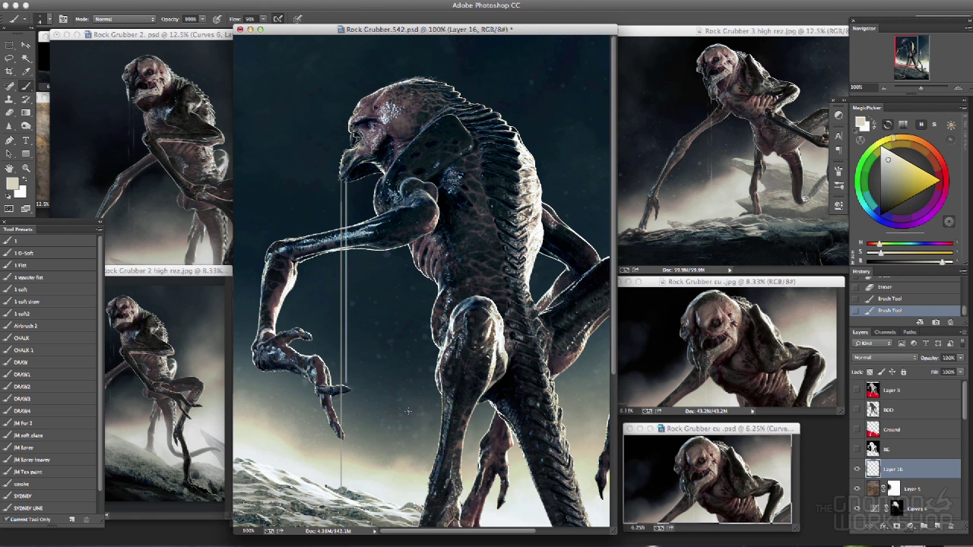
key(ctrl+minus)
key(o)
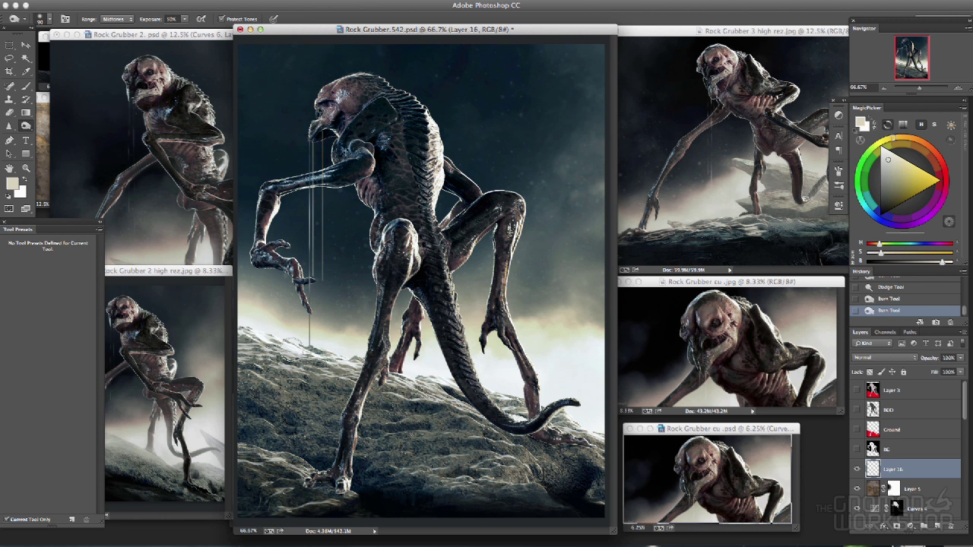
key(b)
right_click(322, 336)
key(Escape)
drag(327, 136, 327, 236)
Step: Erase parts of the drool strands to make them fainter and save the document
key(e)
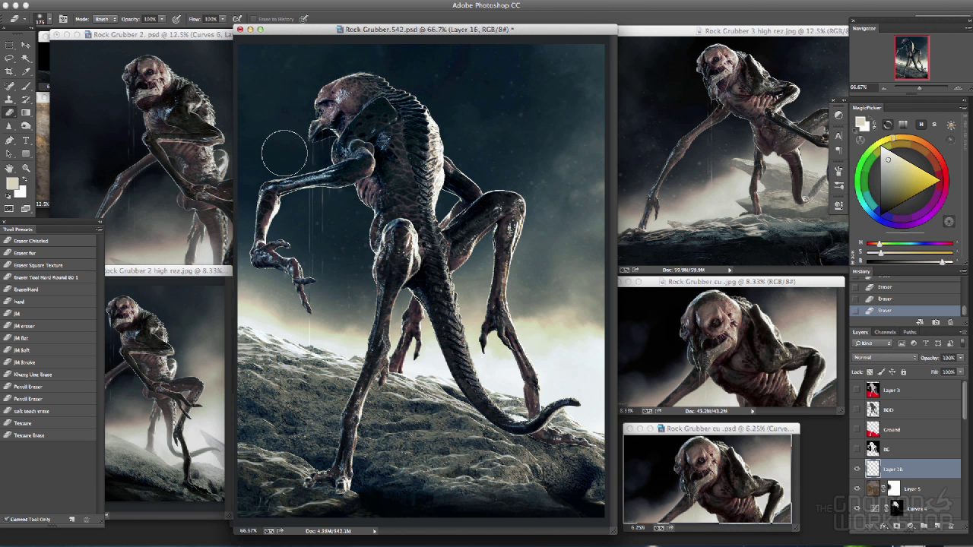
key(super+s)
Step: Add small white droplets and highlights to the drool strands, undo a stray stroke, and fade them with the Eraser
key(b)
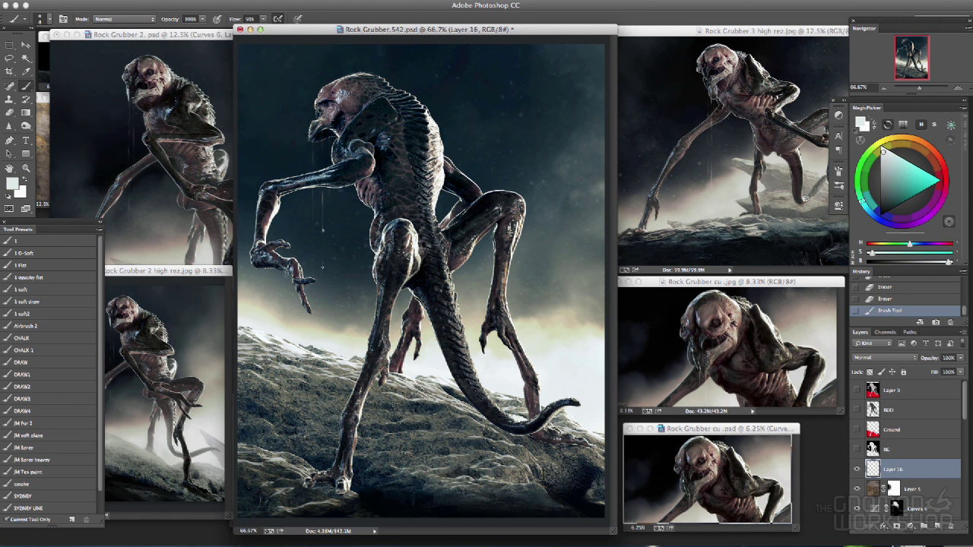
key(e)
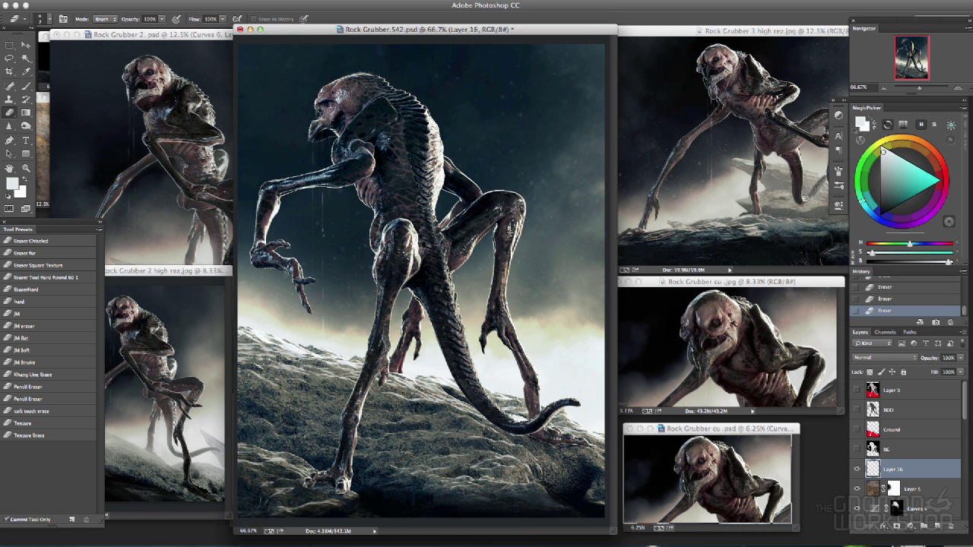
key(b)
key(ctrl+z)
mouse_move(313, 222)
mouse_down()
mouse_move(312, 209)
mouse_move(316, 228)
mouse_move(308, 218)
mouse_up()
key(e)
Step: Compare the image with a lower layer hidden and shown, then select that layer for painting
drag(965, 400, 965, 498)
click(857, 451)
click(857, 452)
click(895, 454)
key(b)
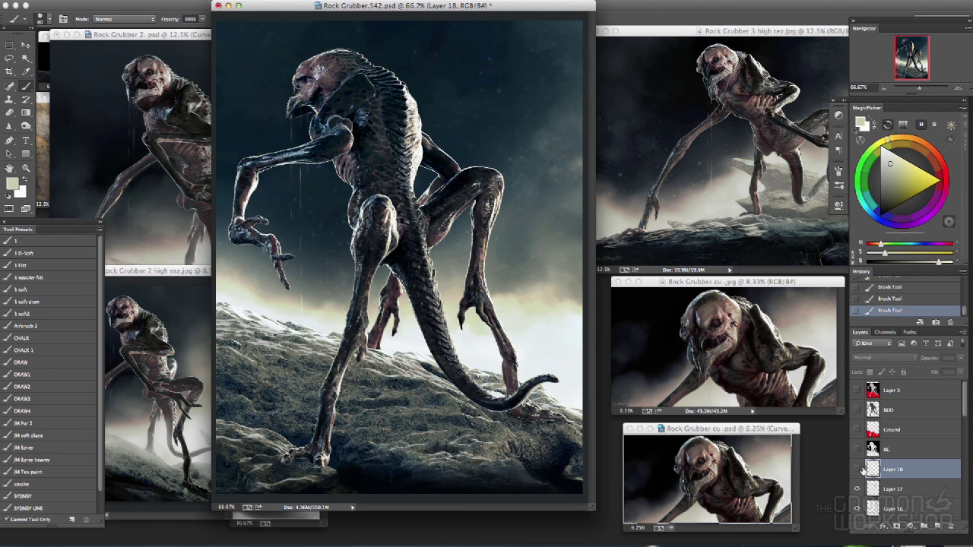
Step: Sample dark rock tones from the foreground and brush them over the lower rocks
alt+click(229, 485)
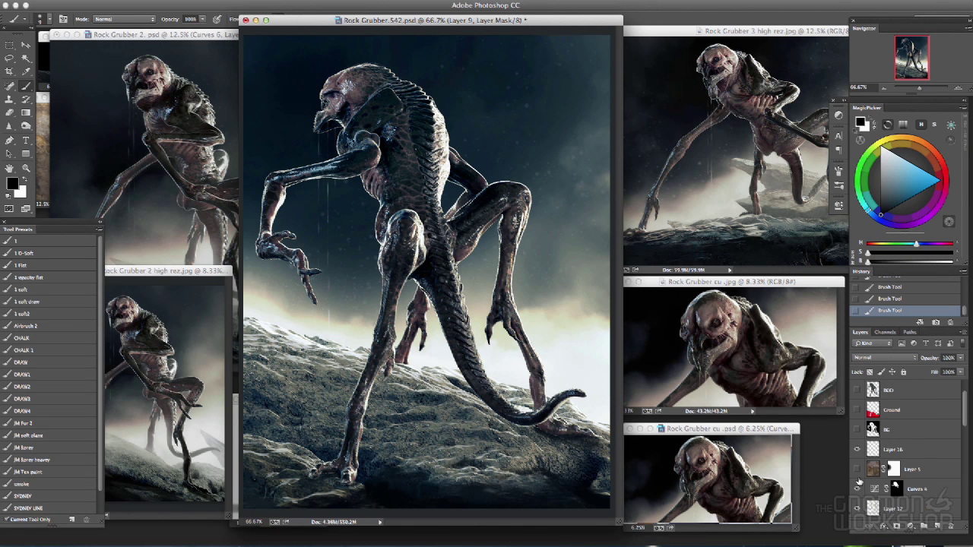
scroll(884, 467, down, 5)
scroll(855, 489, down, 3)
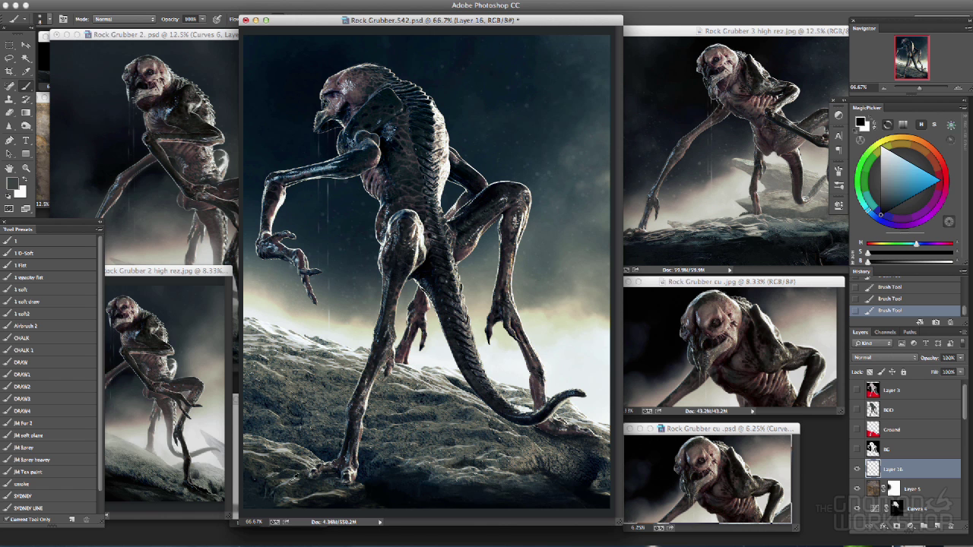
alt+click(493, 494)
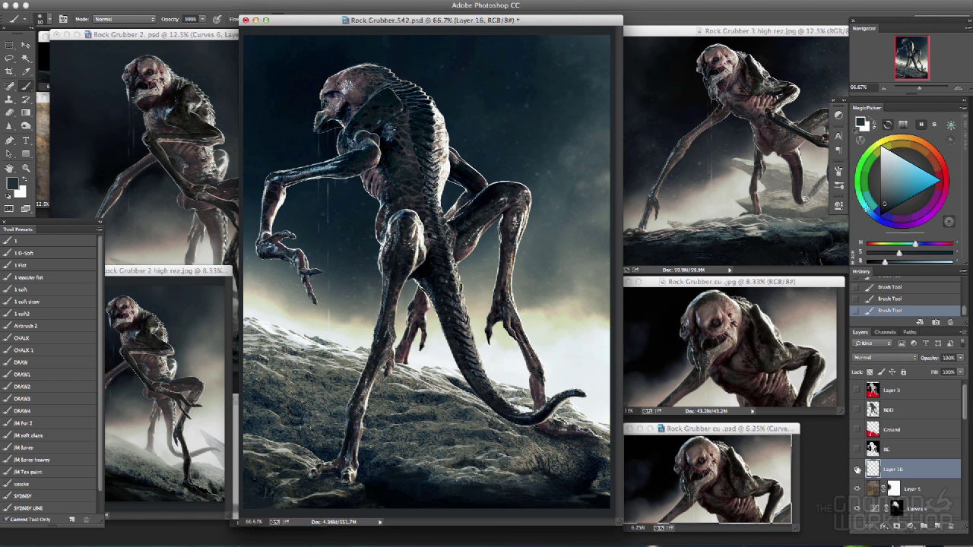
Step: Sample a pale tone beside the tail and move the current paint layer below Layer 5
alt+click(597, 413)
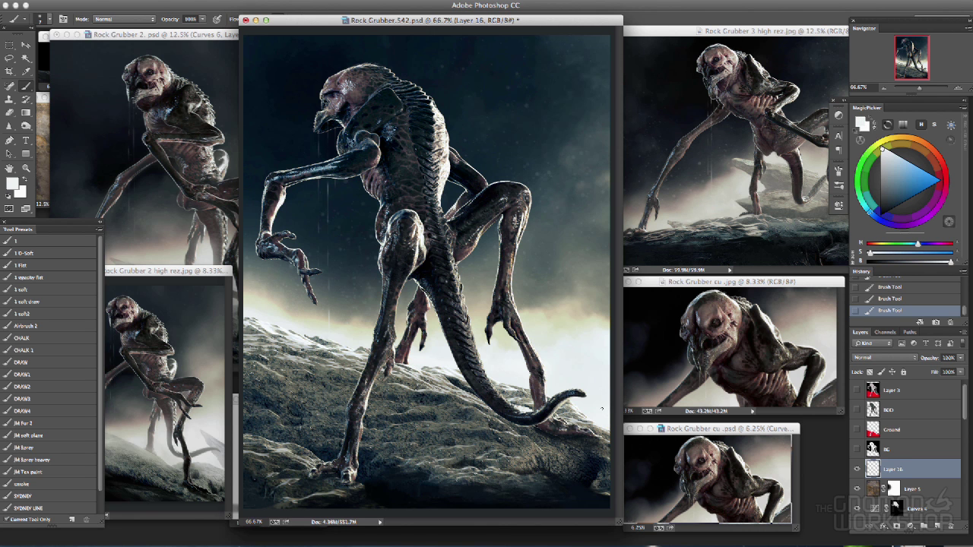
drag(889, 469, 856, 412)
Step: Look through the layer stack and toggle layer visibility to compare the effect on the painting
scroll(957, 410, down, 4)
scroll(875, 430, down, 3)
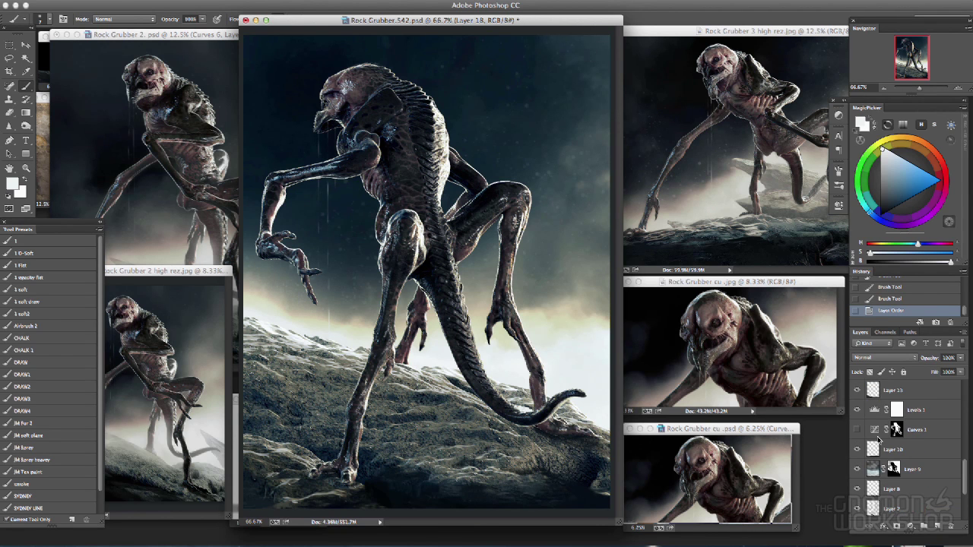
scroll(874, 456, up, 3)
click(858, 411)
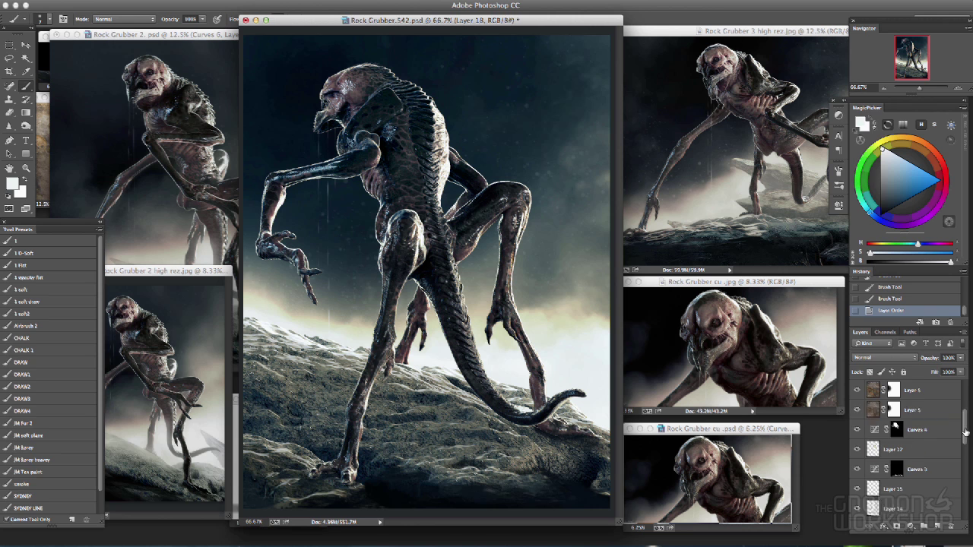
scroll(964, 407, up, 5)
mouse_move(966, 407)
mouse_down()
mouse_move(860, 451)
mouse_move(869, 493)
mouse_up()
click(865, 416)
scroll(865, 416, up, 5)
click(858, 469)
click(858, 469)
Step: With the 1 soft brush, sample misty greens and greys and paint haze over the creature's far legs on a new layer
click(21, 290)
alt+click(441, 356)
mouse_move(416, 334)
mouse_down()
mouse_move(405, 357)
mouse_move(420, 297)
mouse_move(418, 357)
mouse_up()
alt+click(422, 319)
alt+click(487, 137)
mouse_move(479, 152)
mouse_down()
mouse_move(465, 173)
mouse_move(471, 220)
mouse_move(534, 397)
mouse_up()
alt+click(459, 177)
Step: Set the haze layer to Lighten at 14% opacity and check the image with the panels hidden
click(886, 357)
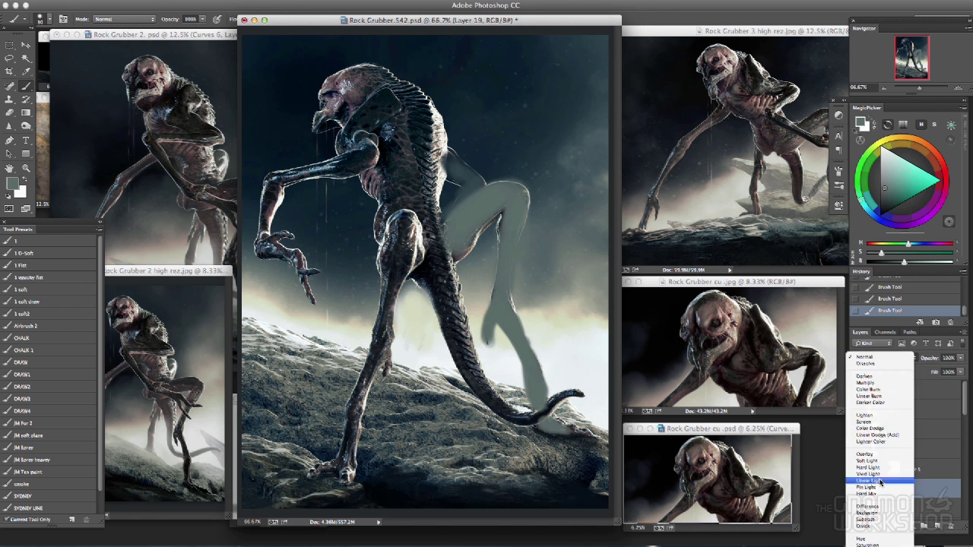
click(882, 405)
drag(952, 358, 920, 371)
key(x)
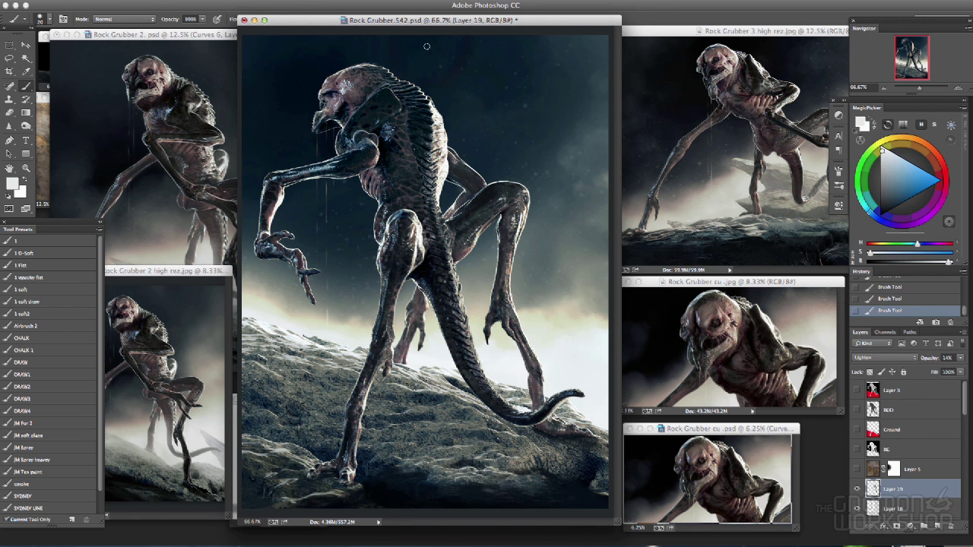
key(Tab)
key(Tab)
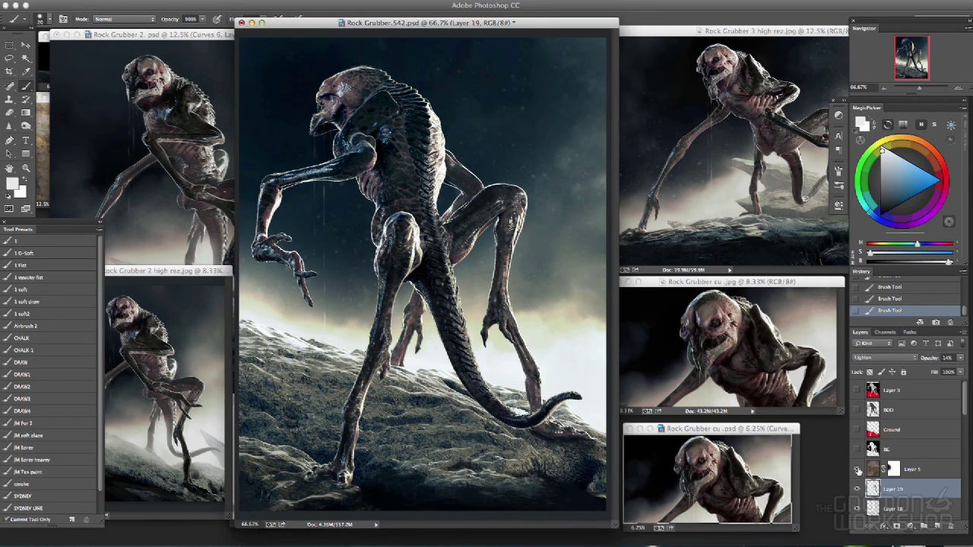
drag(486, 27, 484, 32)
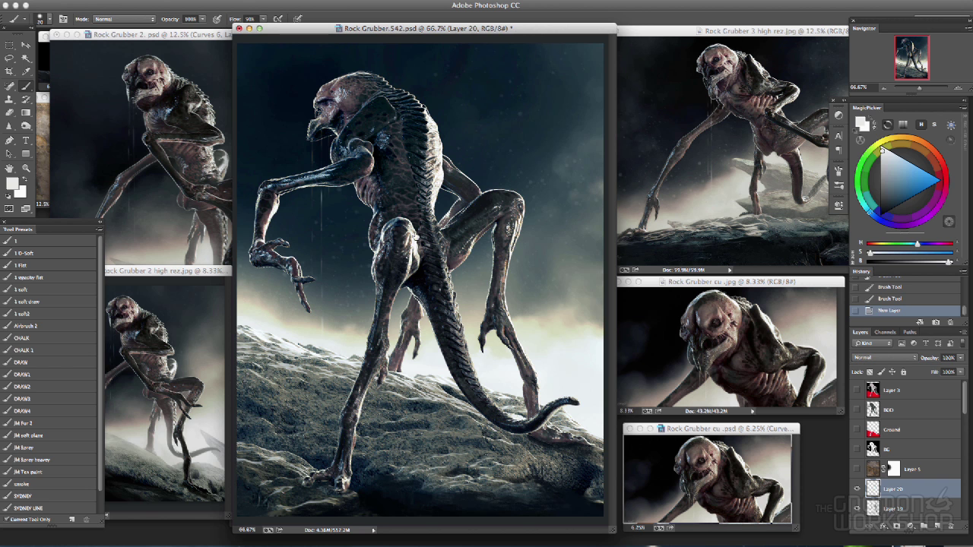
Step: Brush pale neutral tones over the picture on a new layer with a larger brush, set it to Color at 18% opacity, and show Layer 5
key(x)
key(bracketright)
key(bracketright)
key(bracketright)
key(bracketright)
mouse_move(560, 206)
mouse_down()
mouse_move(327, 239)
mouse_move(426, 364)
mouse_up()
click(886, 357)
click(862, 546)
drag(963, 371, 927, 371)
alt+click(563, 162)
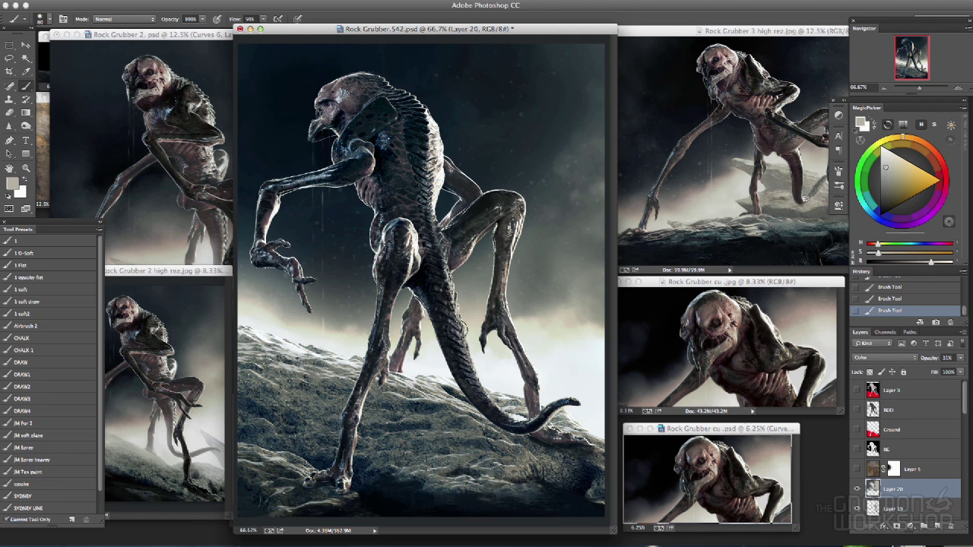
click(857, 469)
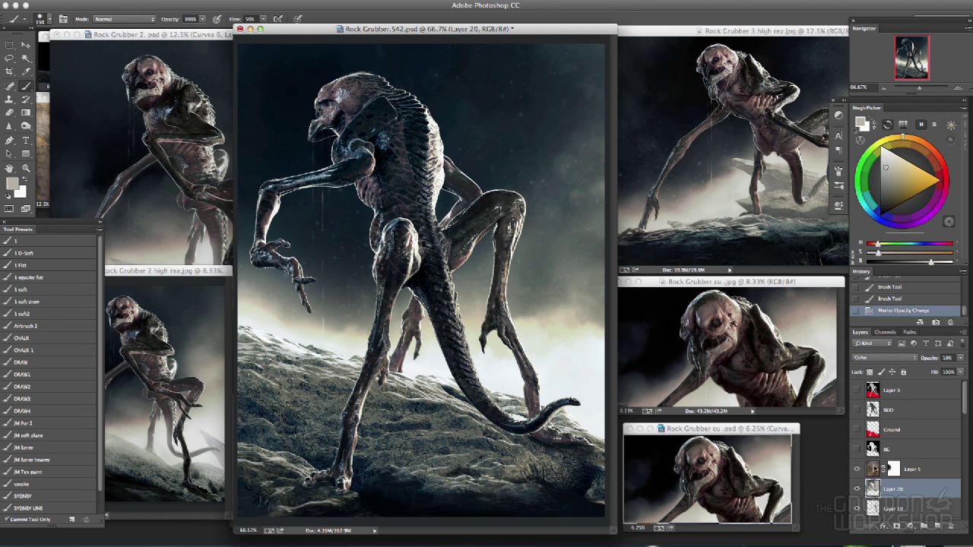
Step: Load a layer's outline as a selection, add a Curves adjustment from it, and adjust its RGB curve and red channel
alt+click(572, 316)
key(alt+bracketleft)
key(Tab)
key(Tab)
super+click(872, 508)
click(911, 526)
drag(753, 297, 761, 318)
click(741, 241)
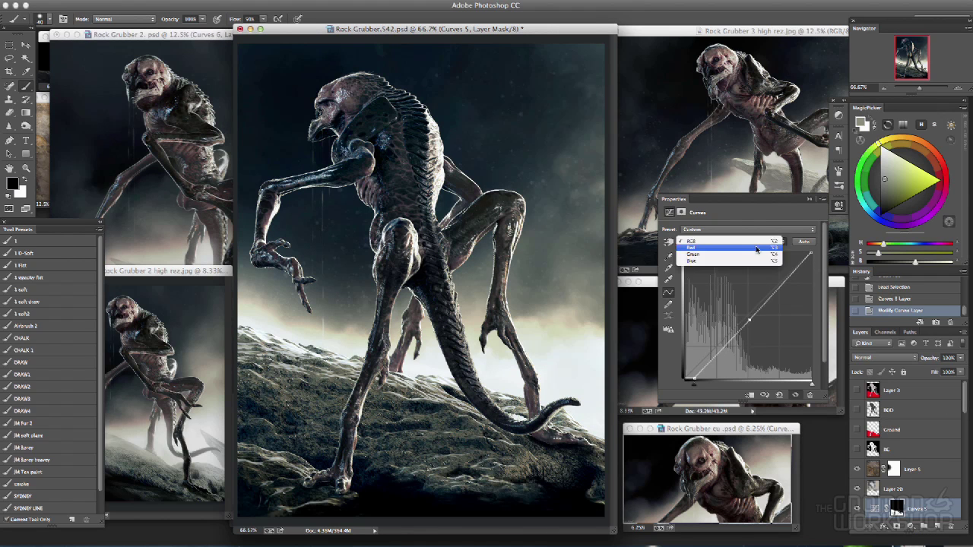
click(741, 251)
Step: Swap the brush colours and brush the Curves mask across the rocky hillside
key(x)
drag(329, 321, 471, 407)
drag(266, 373, 456, 415)
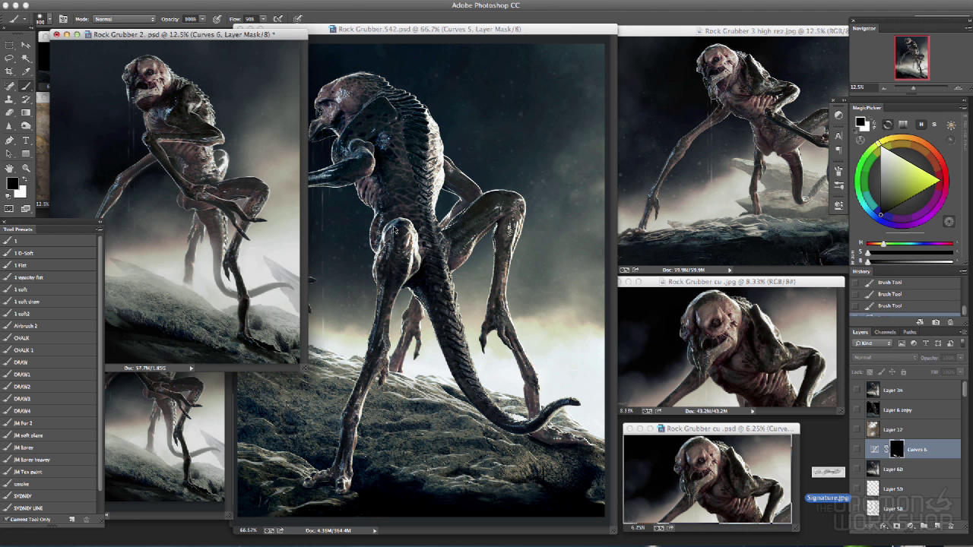
Step: Open Signature.jpg, place the signature in the painting's lower right corner, invert and scale it, and set its blend mode to Screen
key(super+o)
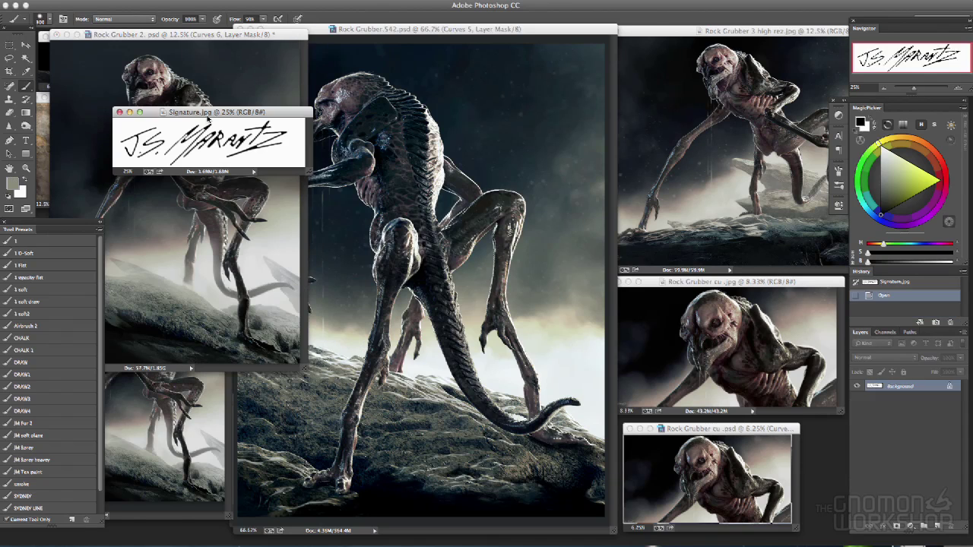
mouse_move(175, 141)
mouse_down()
mouse_move(422, 206)
mouse_move(415, 335)
mouse_move(532, 456)
mouse_move(597, 484)
mouse_up()
key(ctrl+i)
key(ctrl+t)
key(Return)
key(b)
click(882, 357)
click(914, 368)
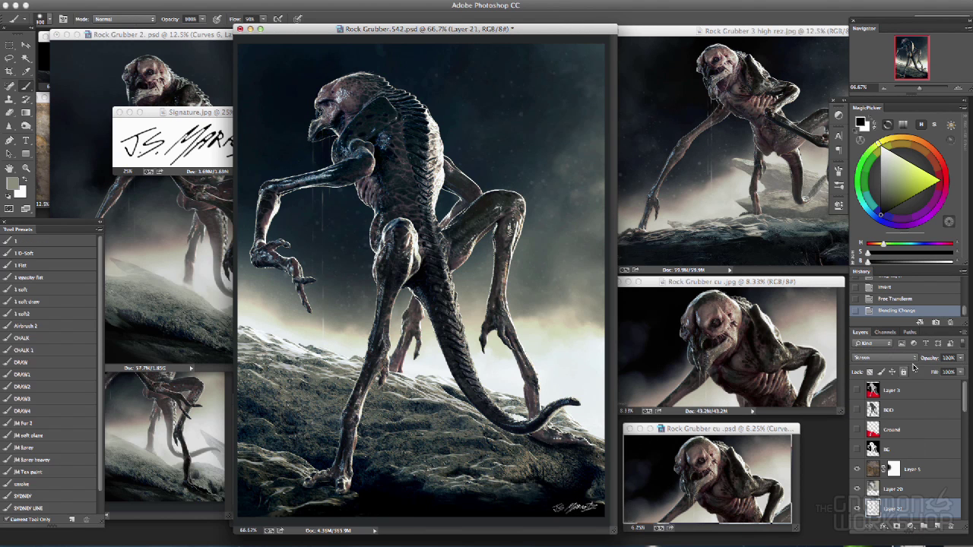
Step: Move the signature layer and Layer 16 higher in the layer stack and erase parts of Layer 16
drag(893, 502, 892, 443)
click(857, 449)
drag(891, 489, 891, 403)
click(876, 470)
key(e)
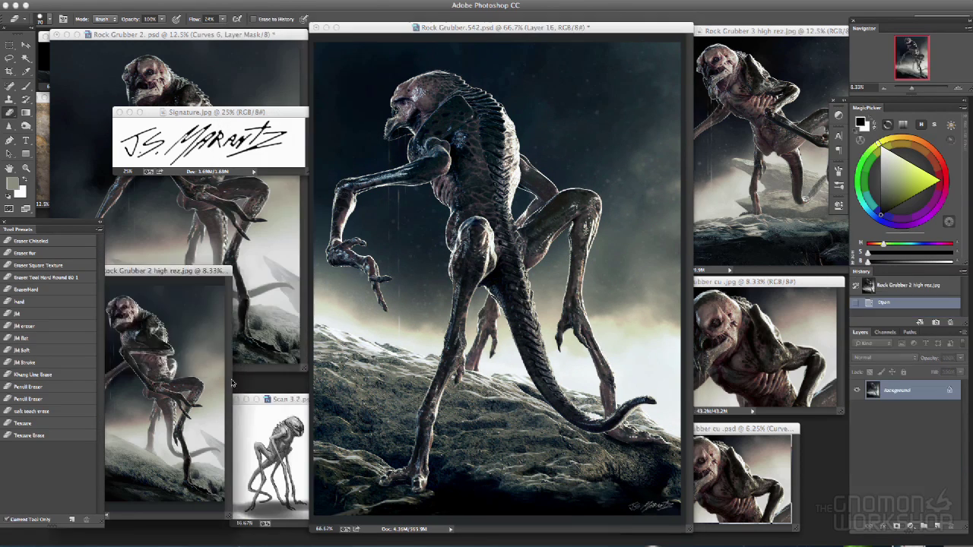
drag(390, 25, 422, 23)
Step: Load the BG layer's shape as a selection, brush the Layer 9 mask within it, and deselect
ctrl+click(873, 468)
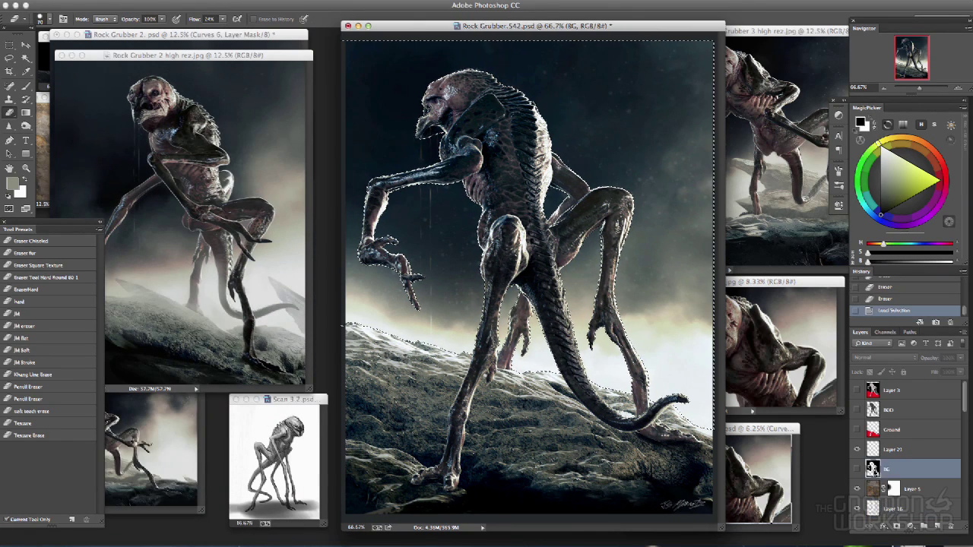
scroll(905, 449, down, 5)
click(893, 468)
key(b)
key(d)
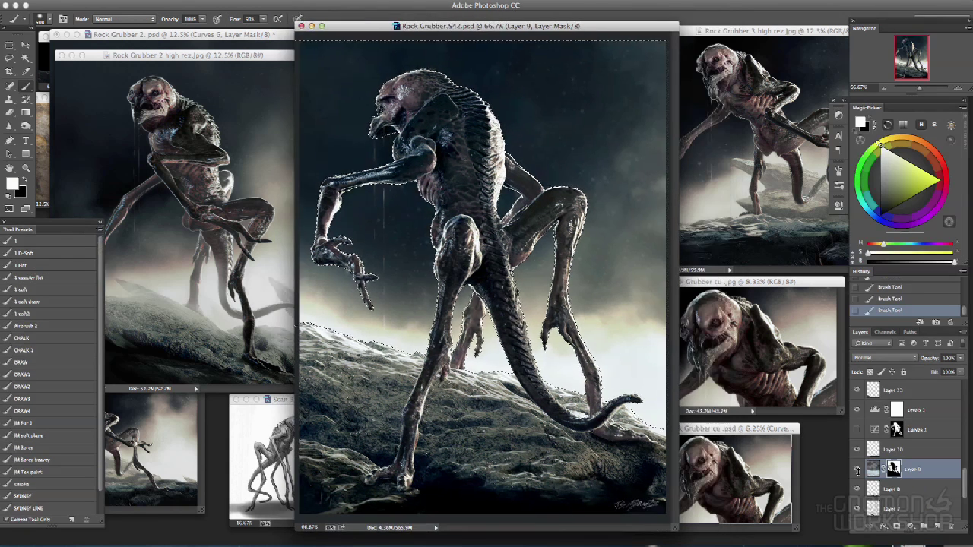
key(x)
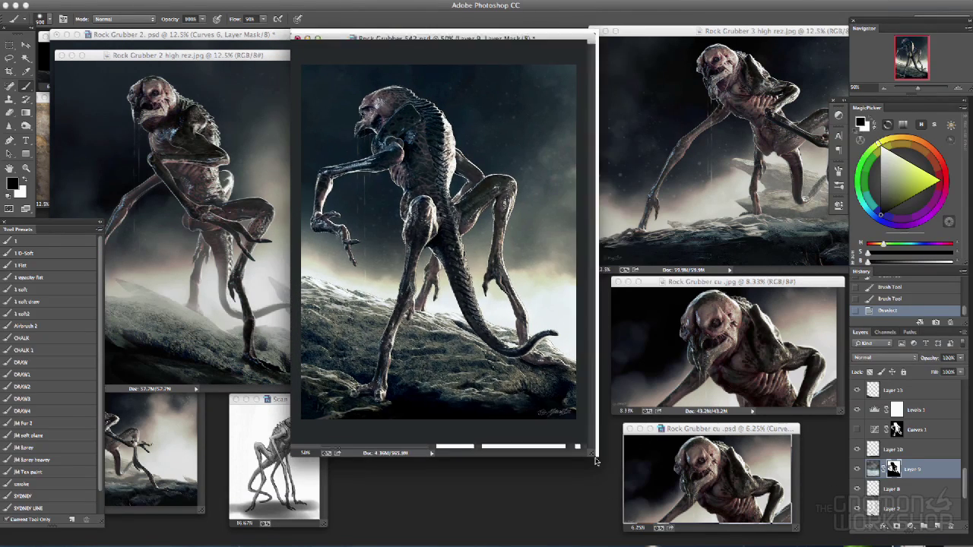
drag(596, 460, 602, 468)
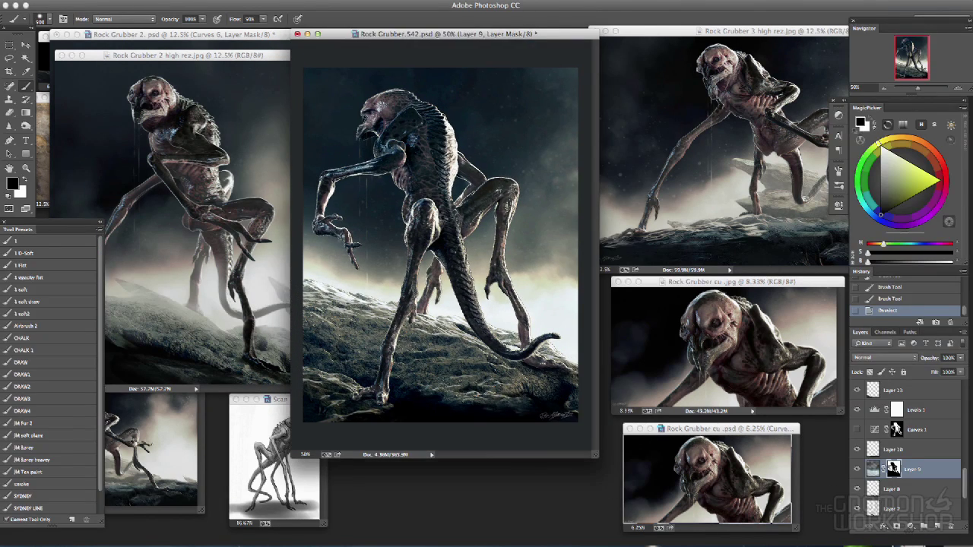
key(ctrl+s)
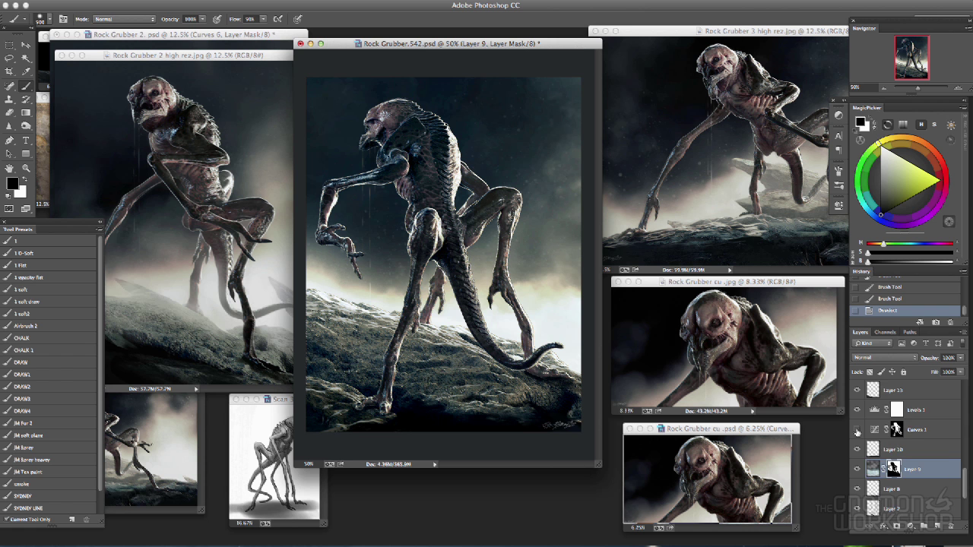
Step: Adjust the signature layer's opacity and move Layer 5 above it
scroll(857, 431, up, 10)
click(859, 451)
key(super+plus)
key(Tab)
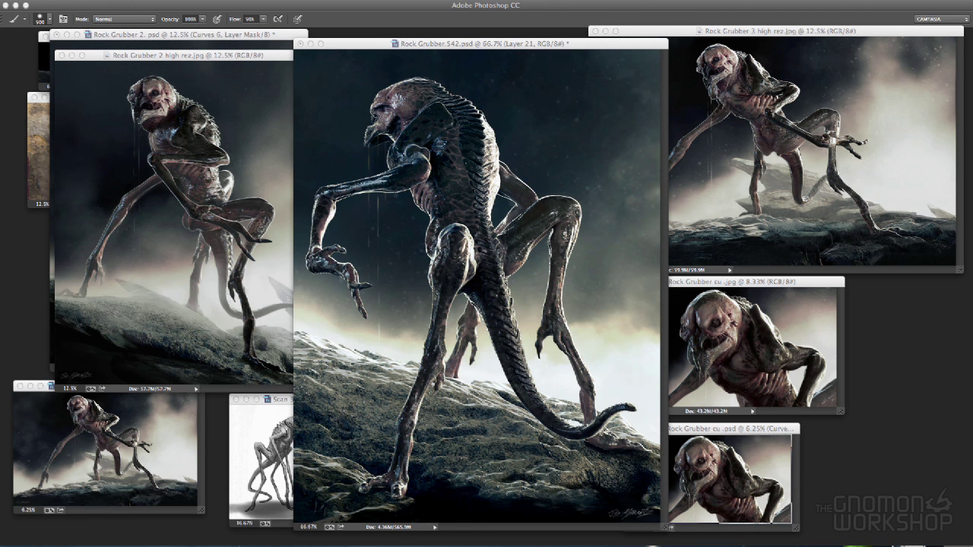
key(Tab)
Step: Stamp all visible layers onto a new layer and sharpen it with Unsharp Mask
key(ctrl+alt+shift+e)
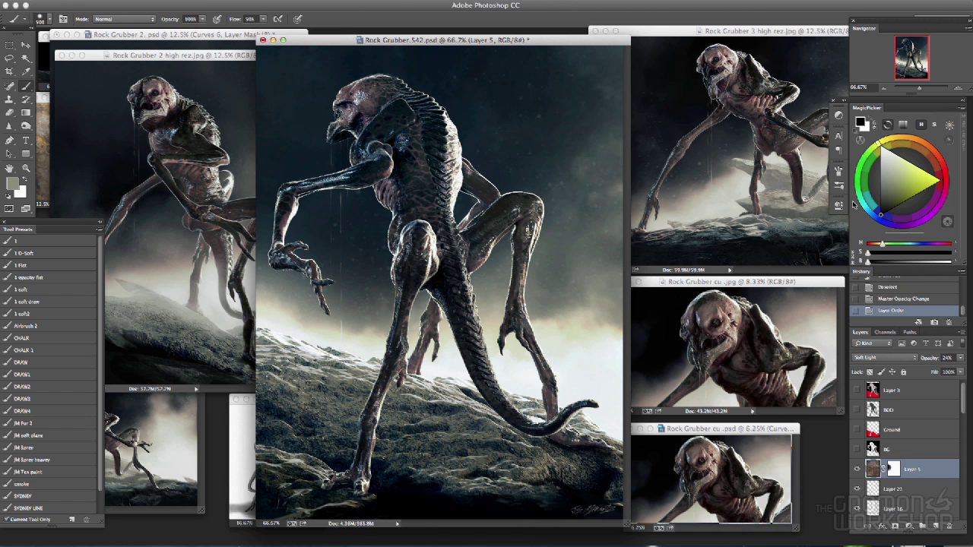
click(91, 1)
click(244, 186)
click(158, 24)
Step: Apply the Add Noise filter to the stamped layer
click(91, 1)
mouse_move(96, 114)
click(235, 109)
key(Return)
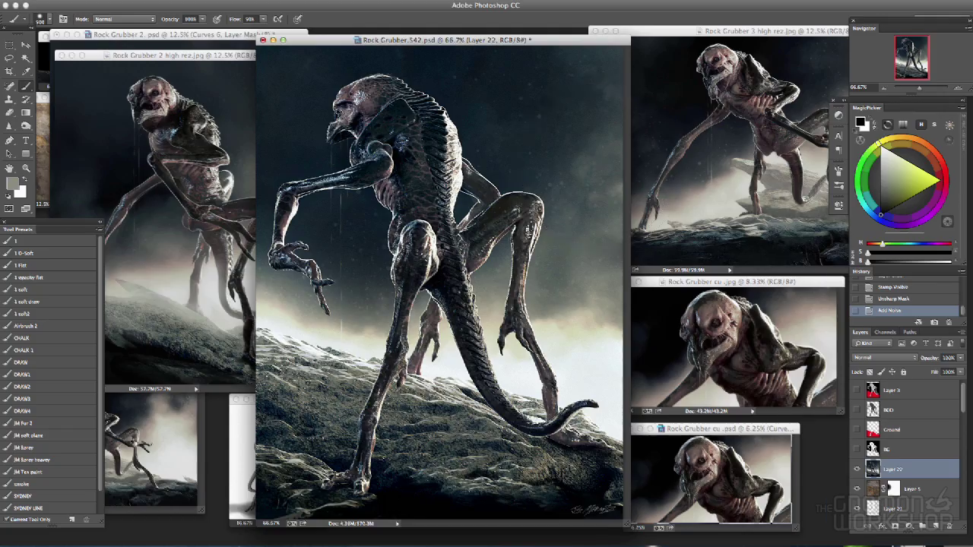
Step: Examine the painting in full screen on a black surround and at a closer zoom
key(f)
key(f)
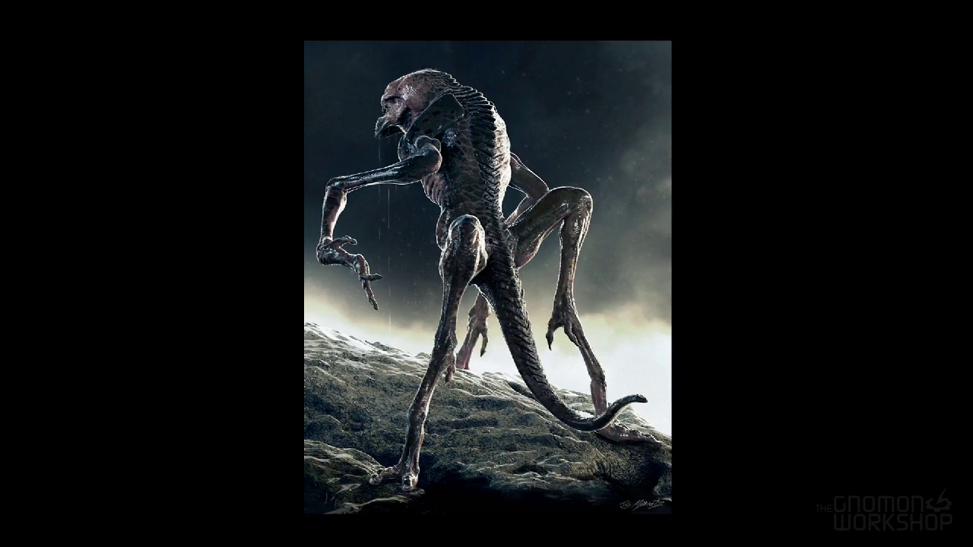
key(ctrl+plus)
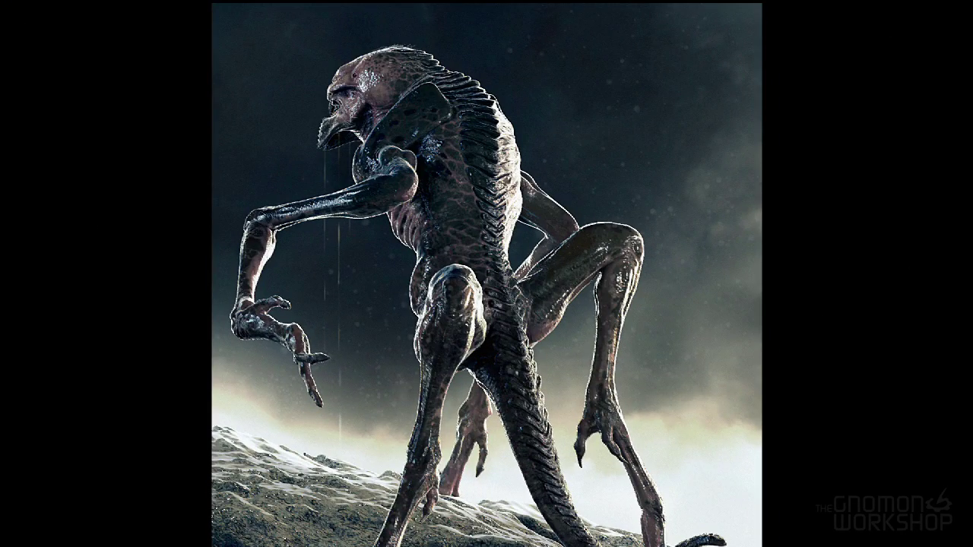
scroll(870, 285, down, 3)
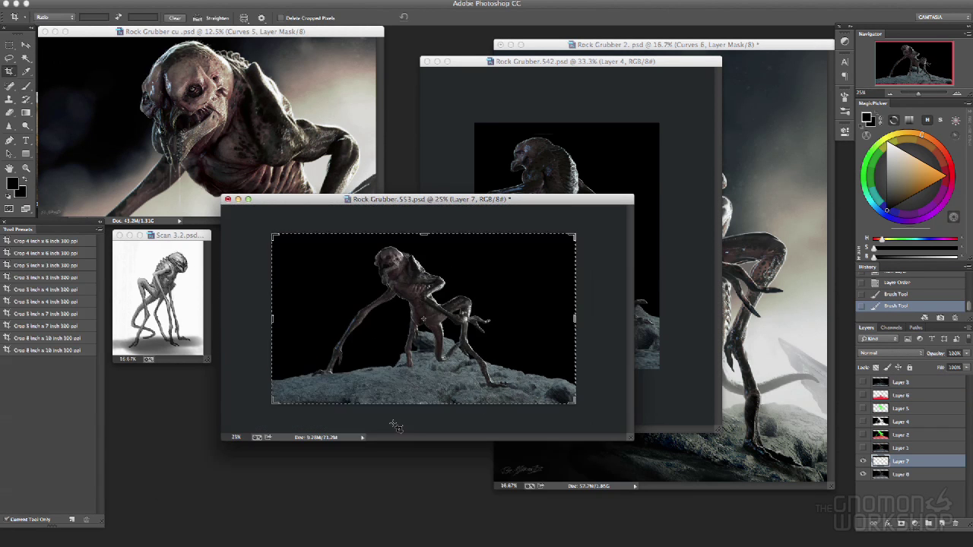
Step: Crop Rock Grubber.553.psd around the creature, load the Layer 4 silhouette as a selection, and select Layer 2
key(Return)
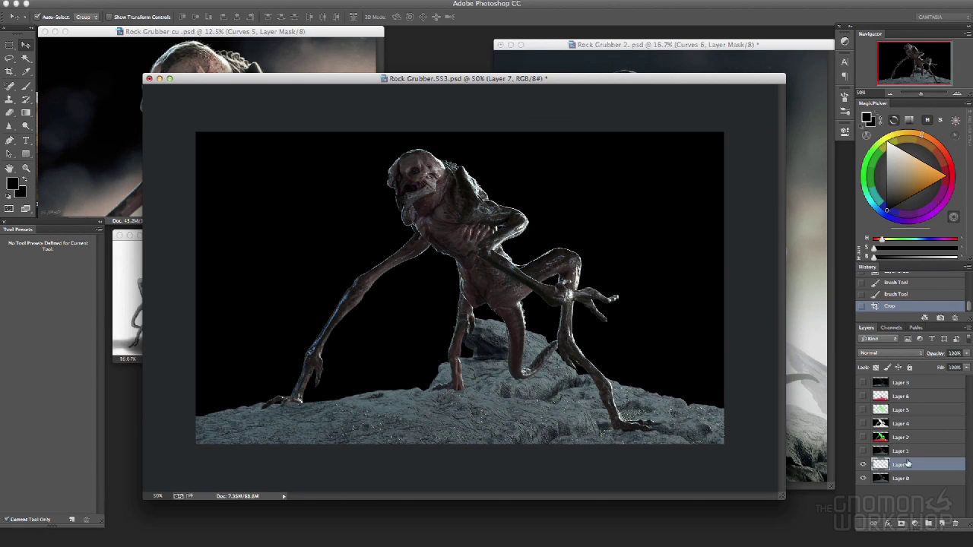
ctrl+click(880, 424)
key(l)
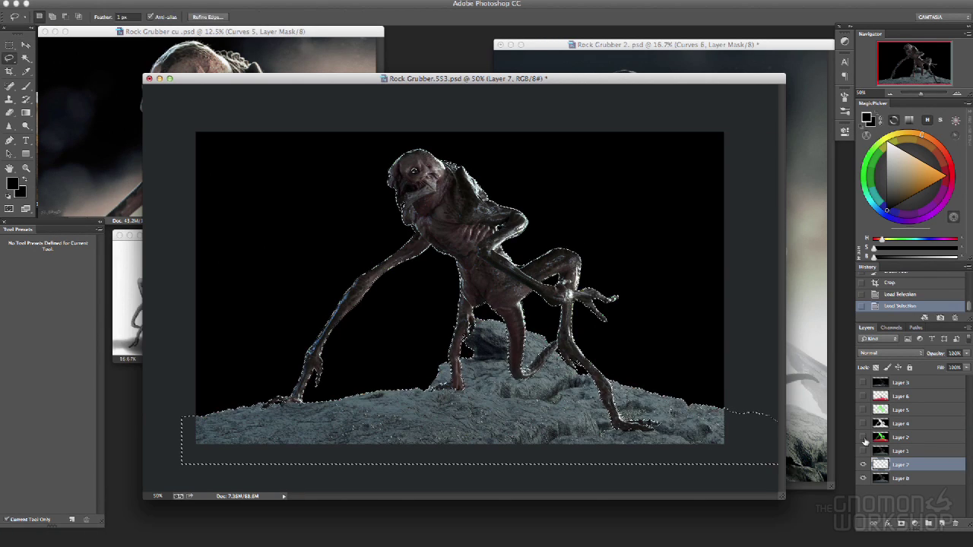
click(862, 437)
click(901, 437)
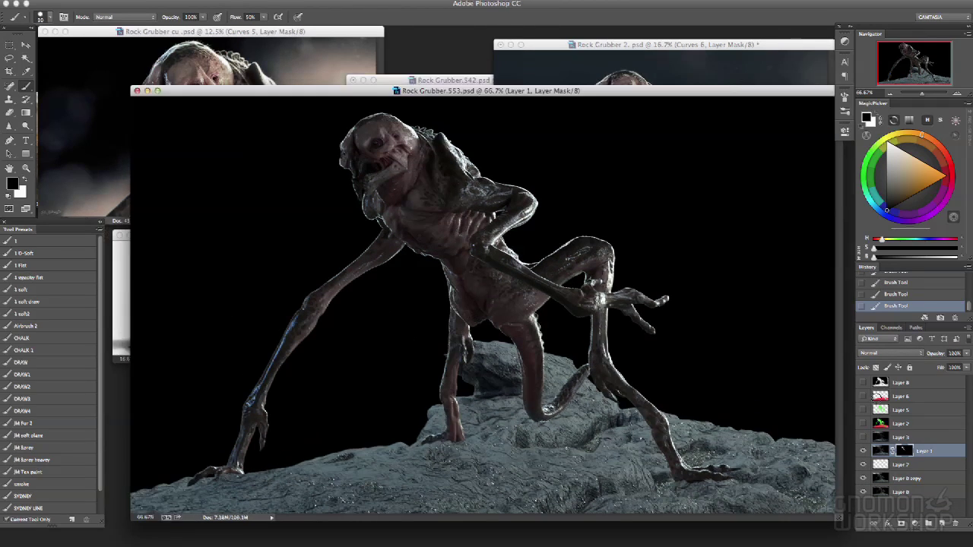
Step: Tone the rocks with a masked Curves adjustment and brush a grey glow behind the creature on a new masked layer
drag(777, 221, 777, 243)
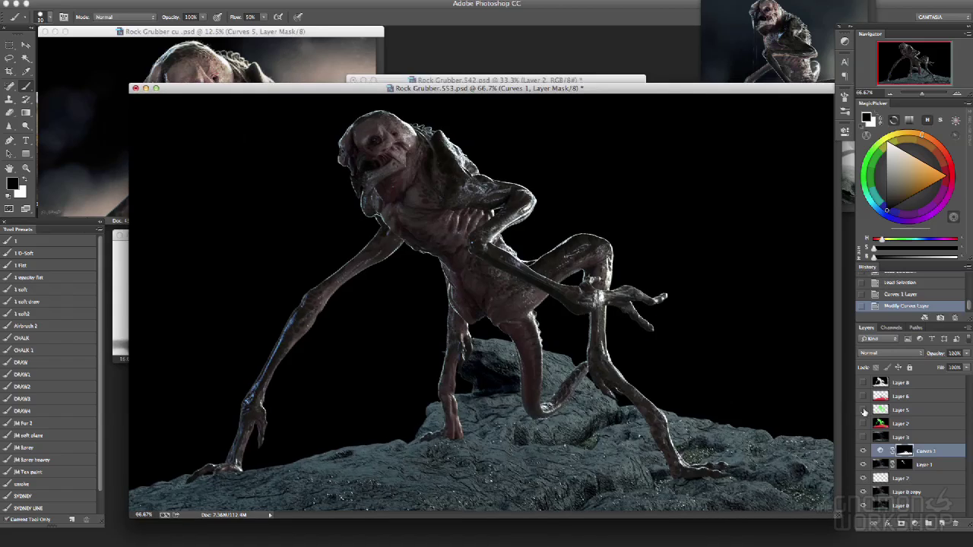
click(863, 411)
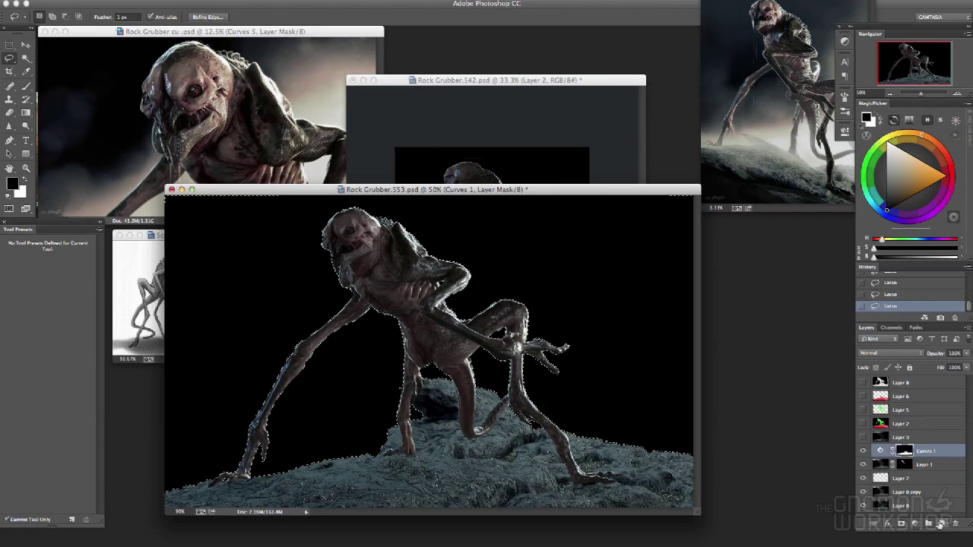
mouse_move(334, 426)
mouse_down()
mouse_move(206, 423)
mouse_move(456, 342)
mouse_up()
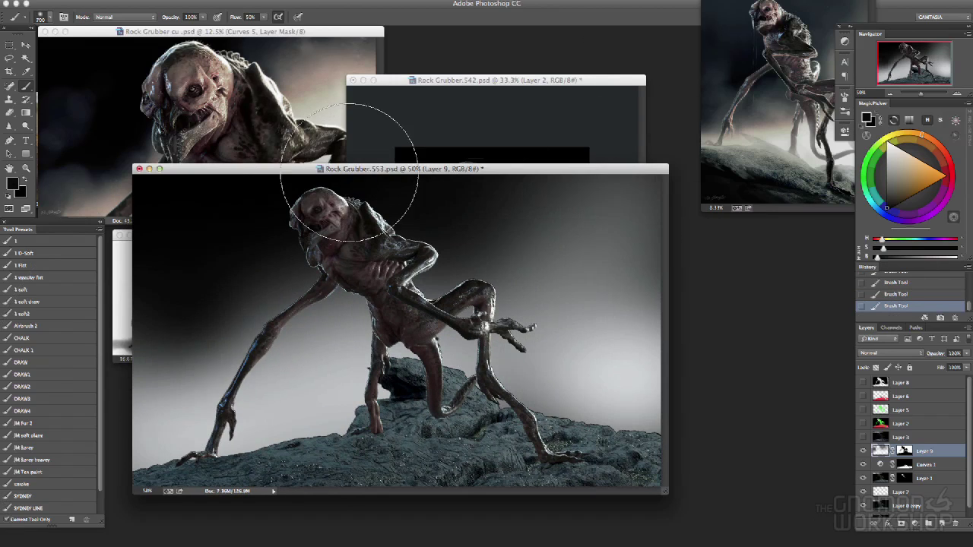
drag(115, 358, 289, 342)
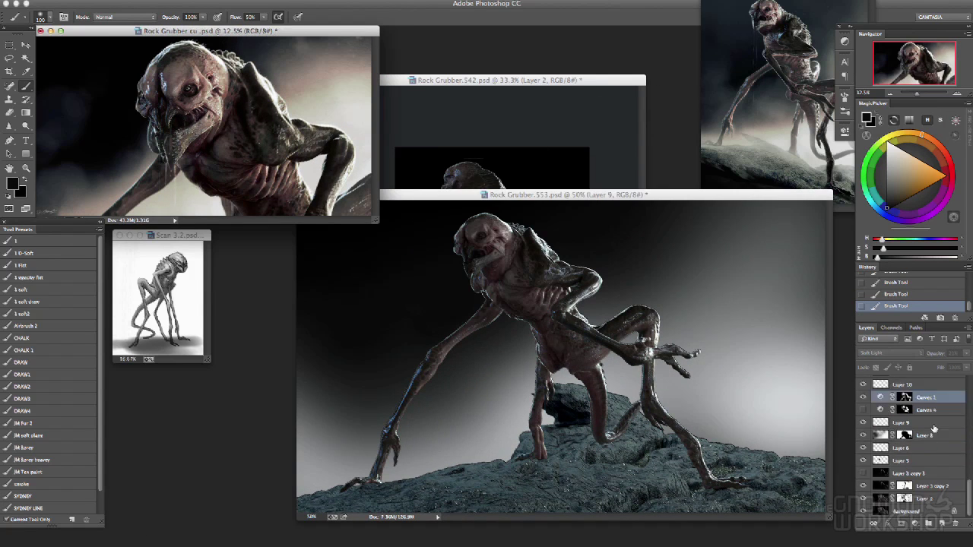
Step: Bring texture and Levels layers from Rock Grubber cu.psd into Rock Grubber.553.psd and hide them
drag(941, 464, 702, 358)
click(944, 471)
click(941, 457)
Step: Choose textured brush tips, set 38% opacity and 10% flow, sample the grey mist, and paint cloudy fog behind the creature
right_click(334, 430)
click(425, 488)
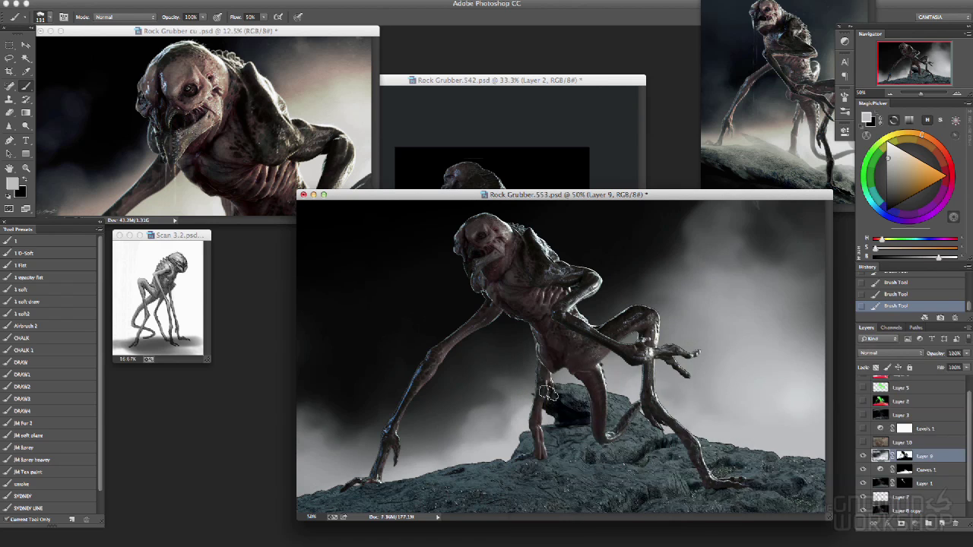
right_click(548, 393)
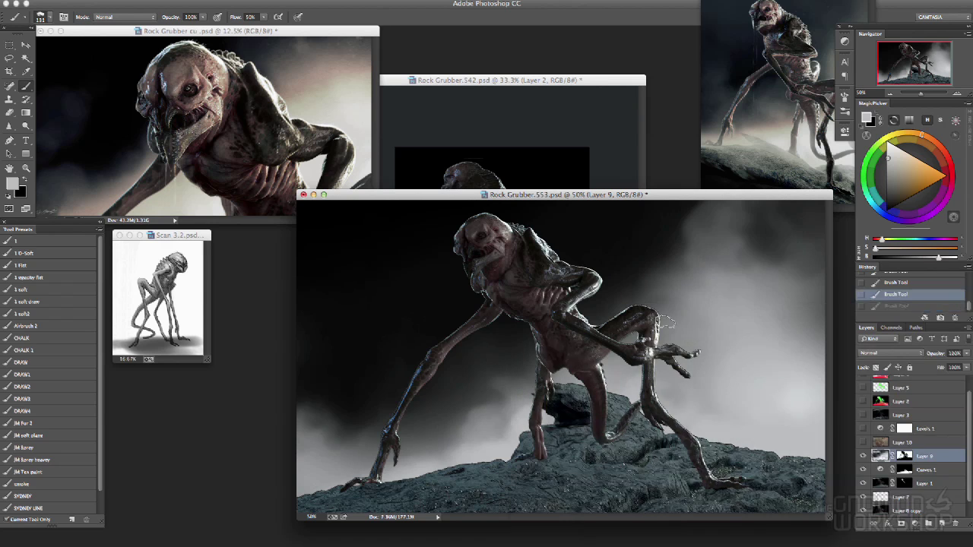
click(358, 370)
key(3)
key(8)
key(shift+1)
alt+click(714, 429)
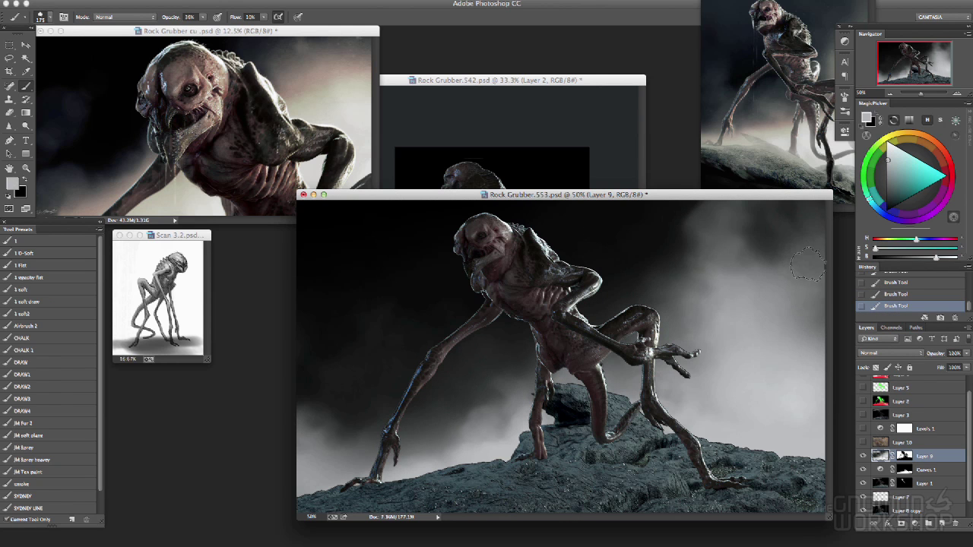
Step: Sample greys from the background and brush more mist and floating specks behind the creature
alt+click(317, 317)
key([)
key([)
alt+click(634, 259)
drag(323, 465, 518, 463)
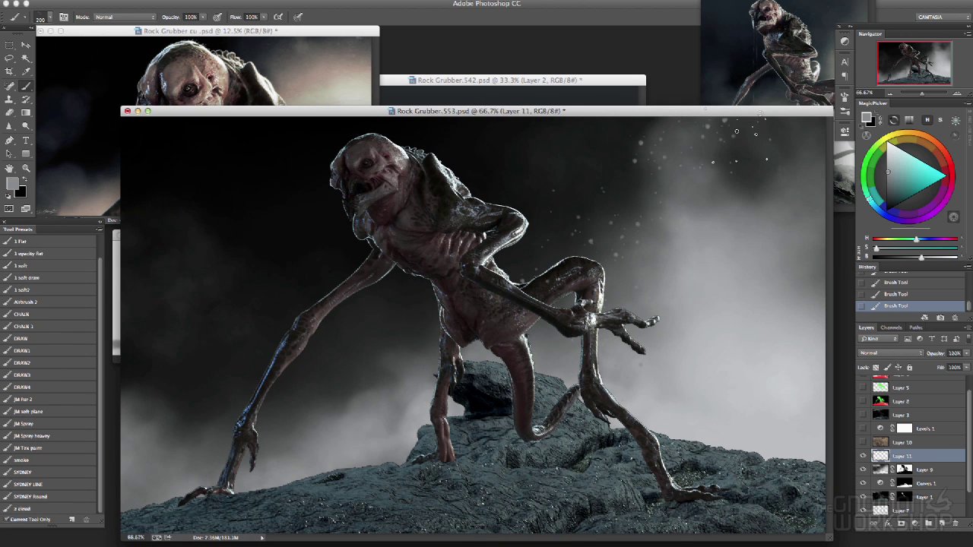
key(3)
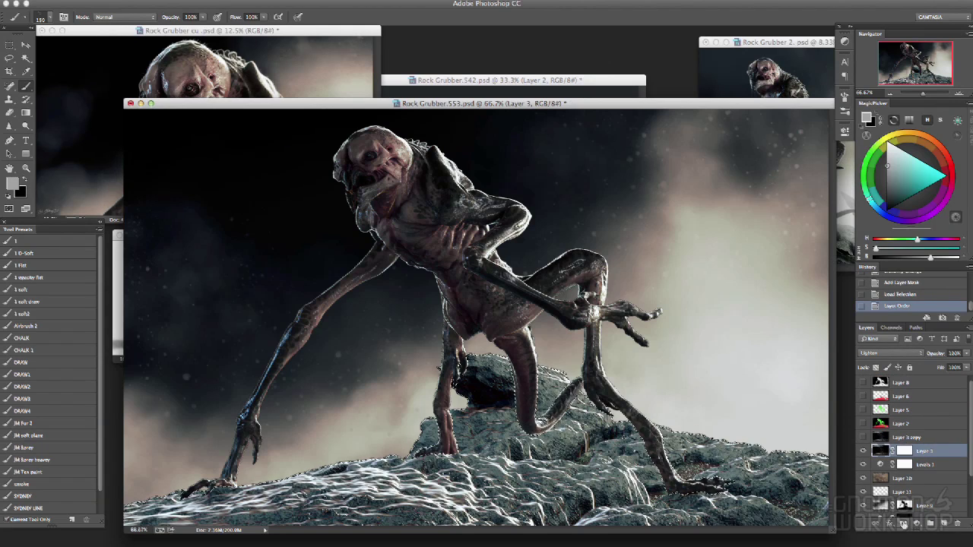
Step: Paint black on Layer 3's mask to fade the foreground rock highlights, and brush some back in with white
mouse_move(574, 478)
mouse_down()
mouse_move(793, 485)
mouse_move(102, 521)
mouse_up()
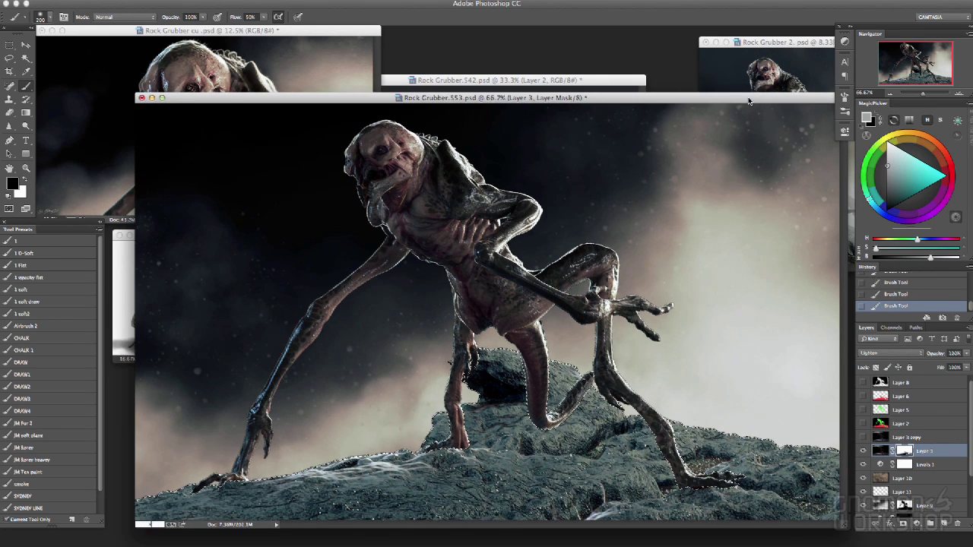
key(x)
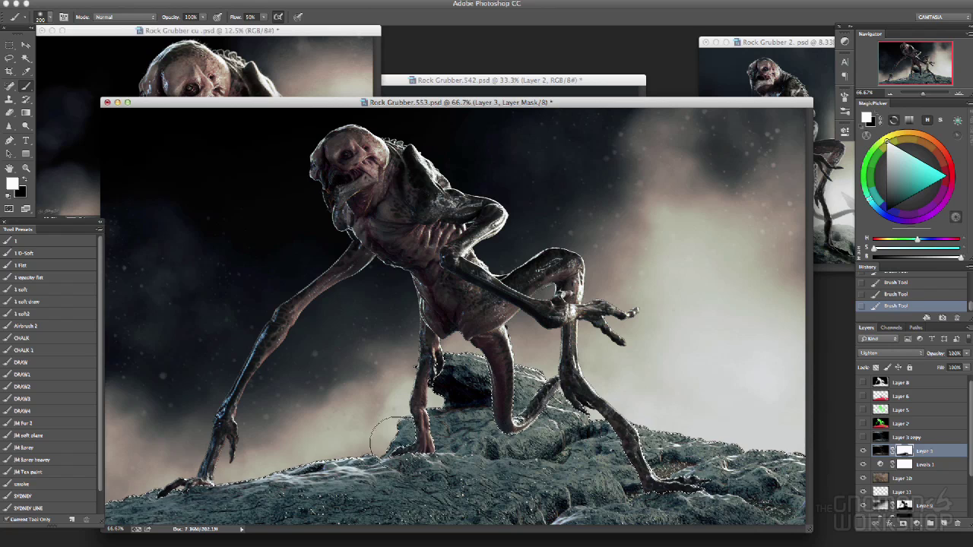
drag(388, 438, 141, 513)
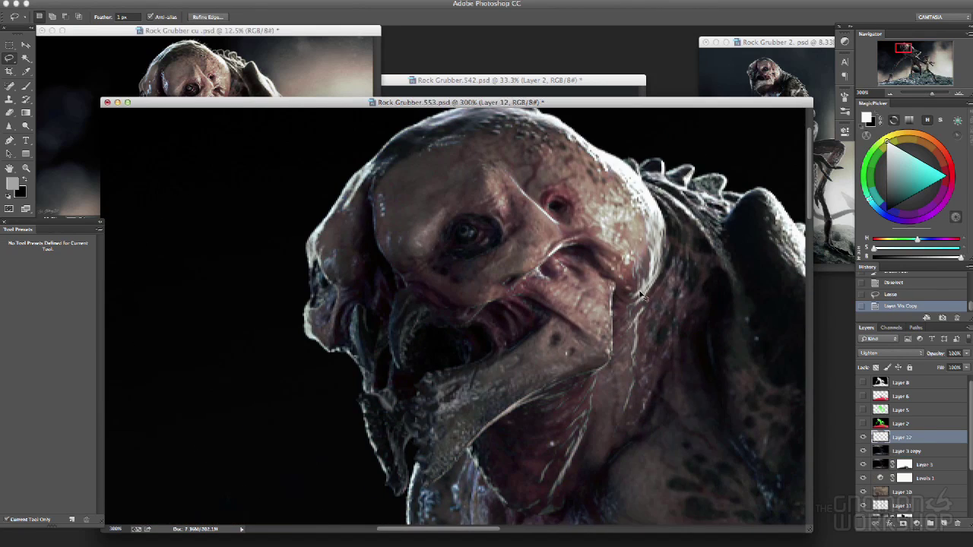
Step: Move Layer 10 above Layer 12, darken the foreground rocks with a Curves adjustment, and brush its mask to shape the effect
drag(874, 492, 882, 435)
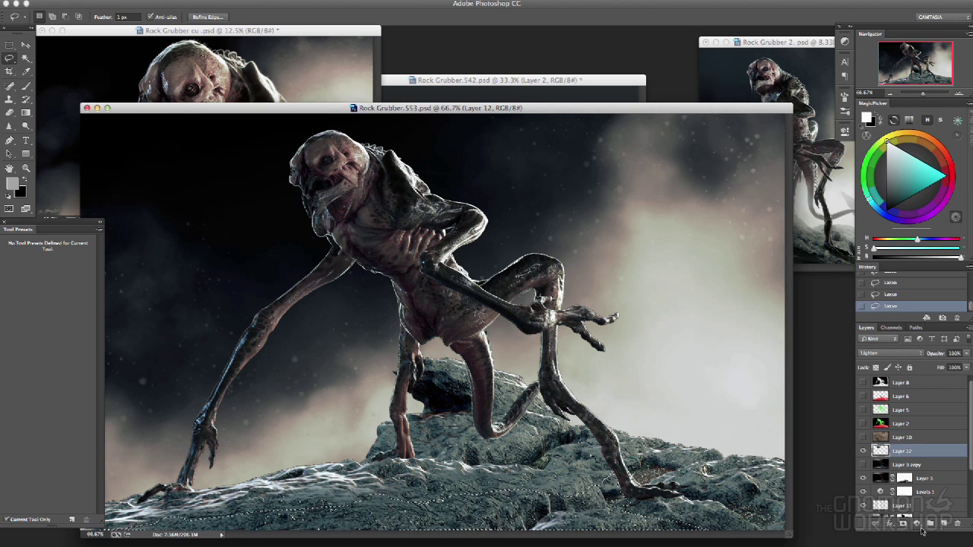
click(905, 451)
click(917, 523)
drag(817, 179, 878, 236)
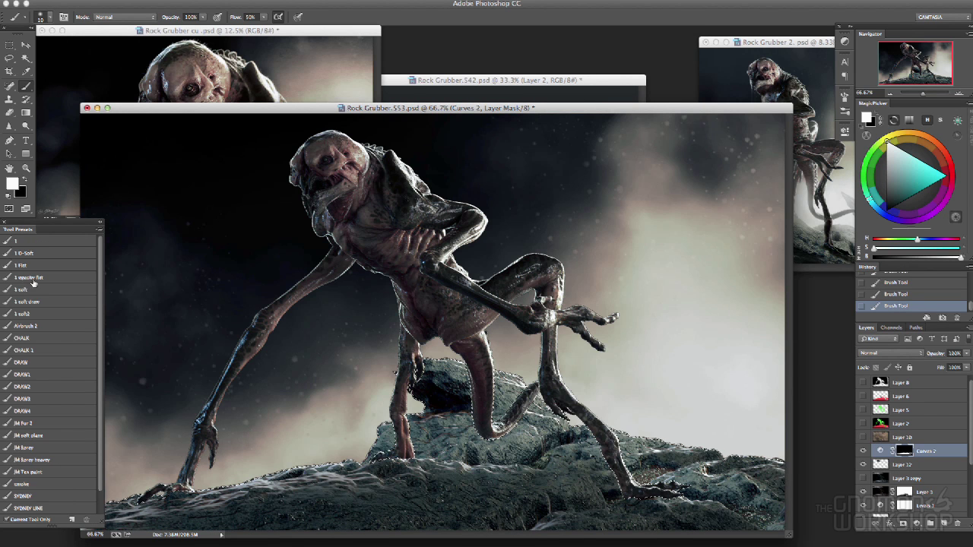
drag(372, 498, 555, 472)
drag(106, 521, 578, 525)
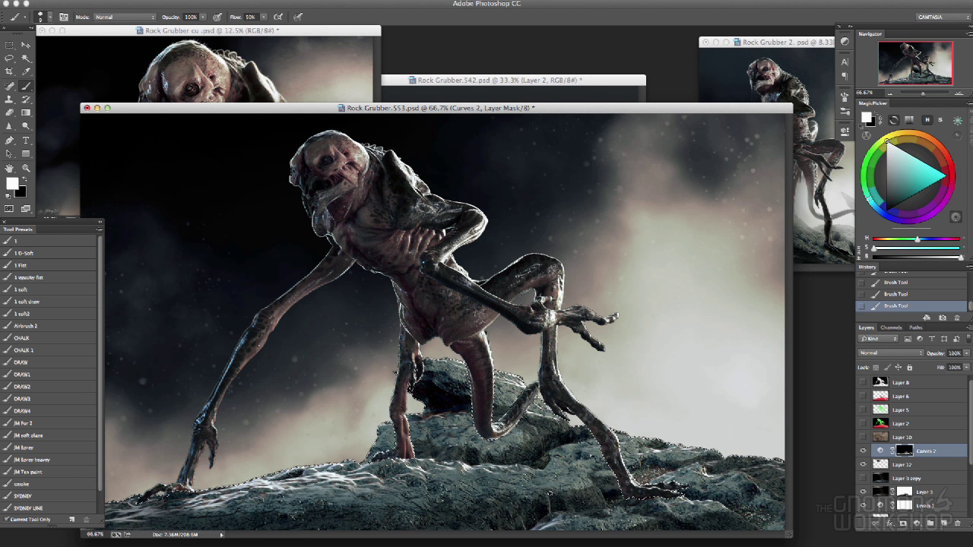
Step: Create a new layer with an inverted mask from the creature's silhouette and brush pale mist behind its legs
click(930, 524)
ctrl+click(880, 410)
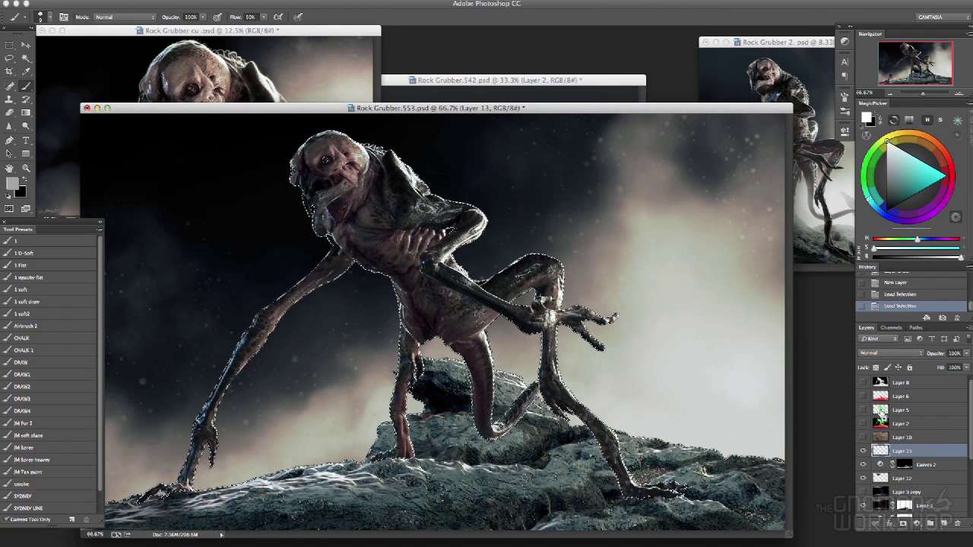
key(l)
key(ctrl+d)
ctrl+click(884, 412)
click(903, 524)
key(ctrl+i)
drag(456, 108, 520, 74)
key(b)
mouse_move(638, 335)
mouse_down()
mouse_move(471, 357)
mouse_move(677, 370)
mouse_move(691, 408)
mouse_move(315, 408)
mouse_move(574, 415)
mouse_up()
Step: Step back and forth through the history to compare the scene with and without the new mist
key(ctrl+alt+z)
key(ctrl+alt+z)
key(ctrl+alt+z)
key(ctrl+alt+z)
key(ctrl+alt+z)
key(ctrl+alt+z)
key(ctrl+alt+z)
key(ctrl+alt+z)
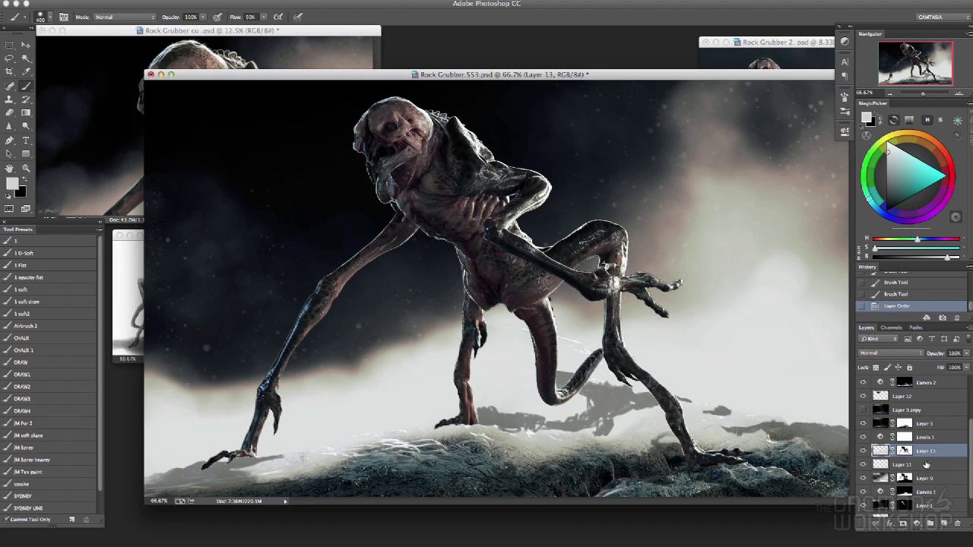
key(ctrl+shift+z)
key(ctrl+shift+z)
key(ctrl+shift+z)
key(ctrl+shift+z)
key(ctrl+shift+z)
key(ctrl+alt+z)
key(ctrl+alt+z)
key(ctrl+alt+z)
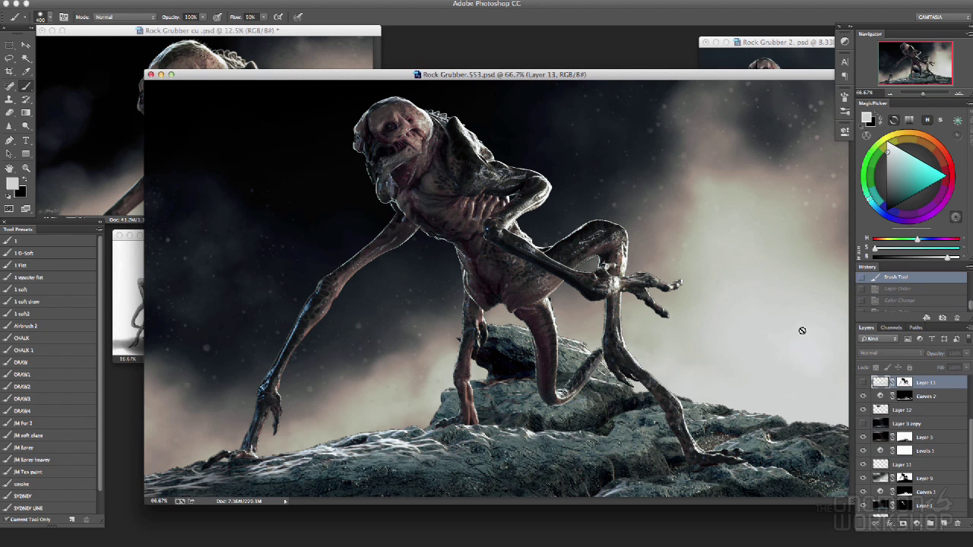
key(ctrl+shift+z)
key(ctrl+shift+z)
key(ctrl+shift+z)
key(ctrl+shift+z)
key(ctrl+shift+z)
key(ctrl+shift+z)
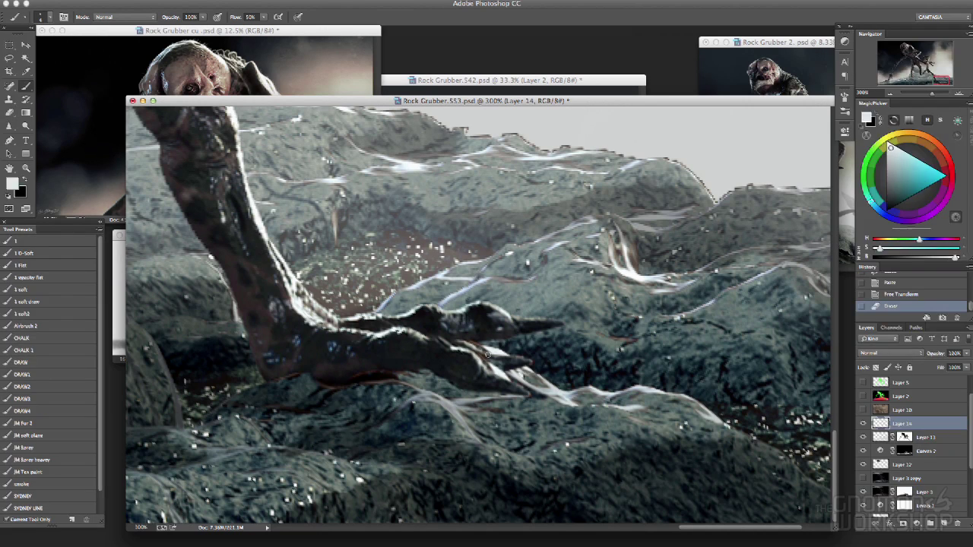
Step: Sample the foot's dark tones and repaint its claws against the rock on Layer 14
alt+click(524, 355)
mouse_move(492, 354)
mouse_down()
mouse_move(526, 370)
mouse_move(511, 366)
mouse_up()
alt+click(517, 357)
drag(487, 349, 525, 365)
alt+click(494, 353)
drag(457, 345, 491, 358)
drag(510, 365, 530, 375)
Step: Add a new layer and paint over the claw highlights and the upper toe with sampled tones
key(ctrl+shift+alt+n)
drag(487, 351, 526, 366)
alt+click(494, 335)
drag(453, 313, 510, 319)
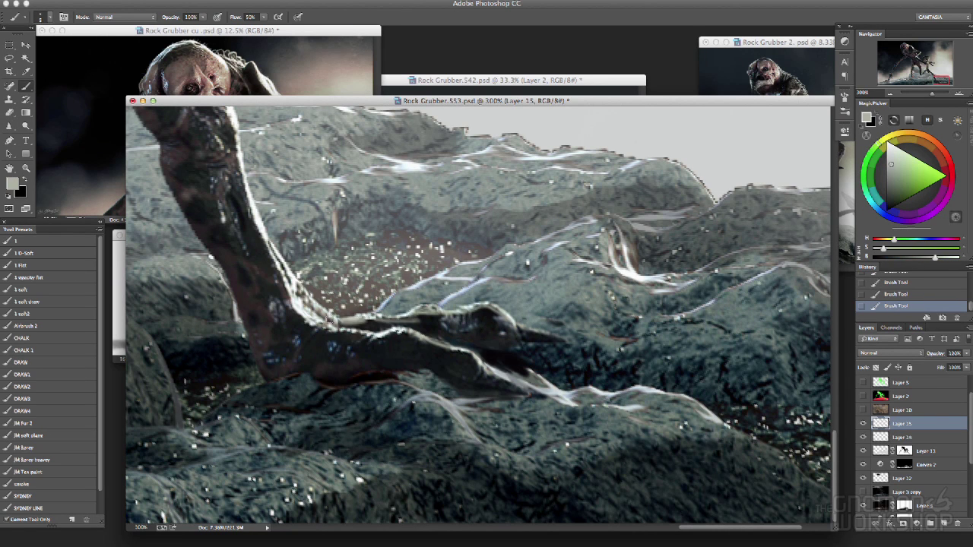
Step: Enlarge the brush, sample nearby colours, and paint the toe tips and the contact shadow under the foot
key(bracketright)
key(bracketright)
key(bracketright)
key(bracketright)
key(bracketright)
alt+click(524, 357)
drag(502, 371, 556, 384)
alt+click(358, 378)
mouse_move(480, 391)
mouse_down()
mouse_move(430, 372)
mouse_move(467, 386)
mouse_up()
drag(493, 355, 525, 363)
alt+click(299, 375)
drag(298, 375, 471, 384)
Step: Select Layer 9's mask and brush white around the creature's limbs to refine the fog edges, undoing the last stroke
key(ctrl+minus)
key(shift+b)
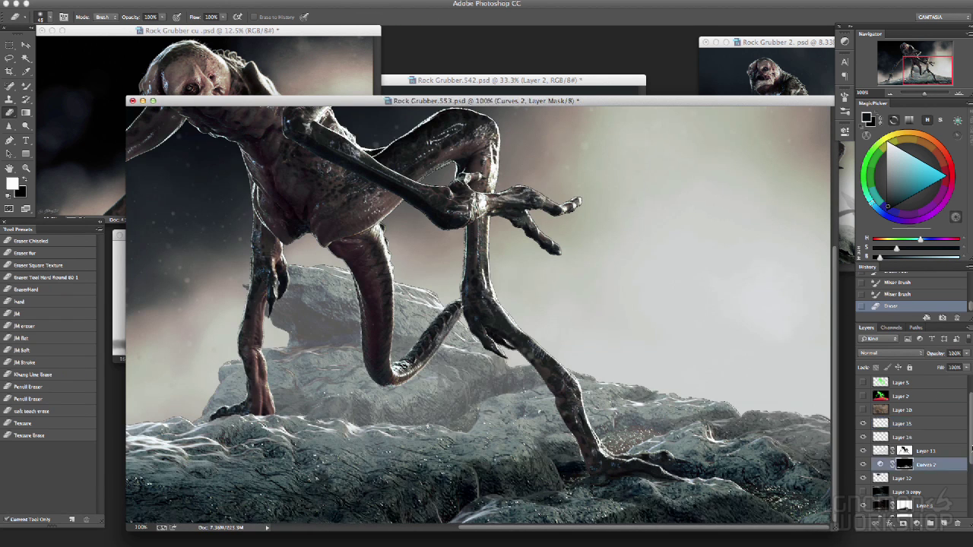
click(904, 484)
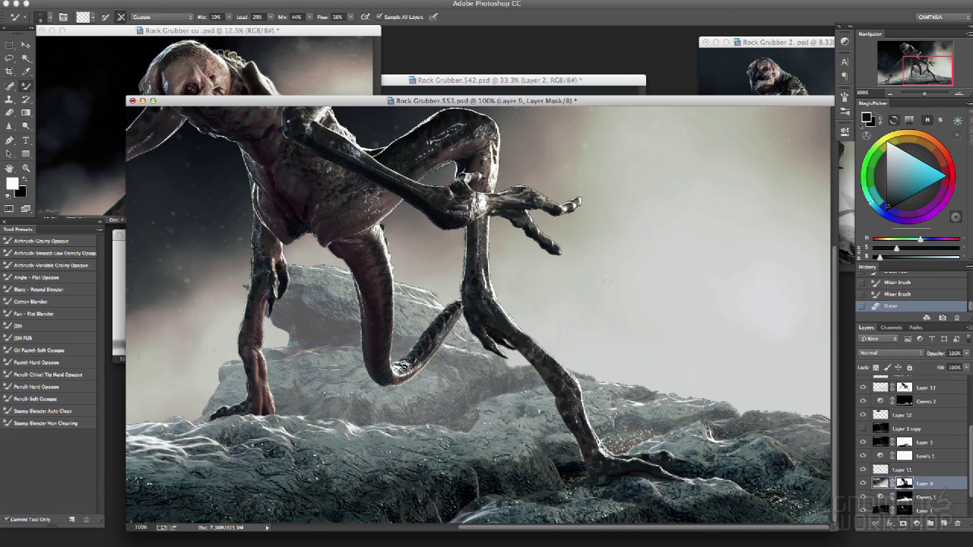
key(b)
scroll(563, 335, left, 3)
scroll(563, 334, up, 1)
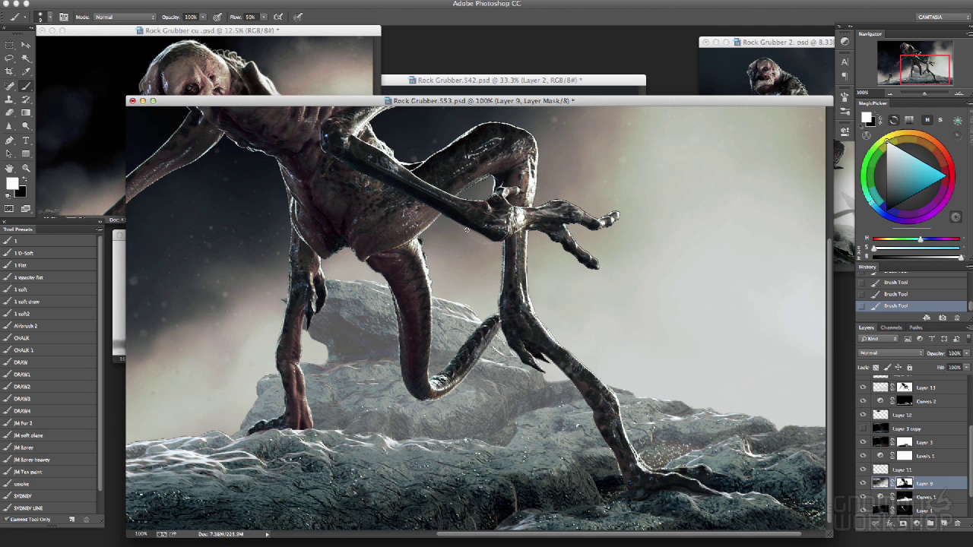
scroll(578, 261, right, 3)
scroll(578, 260, up, 2)
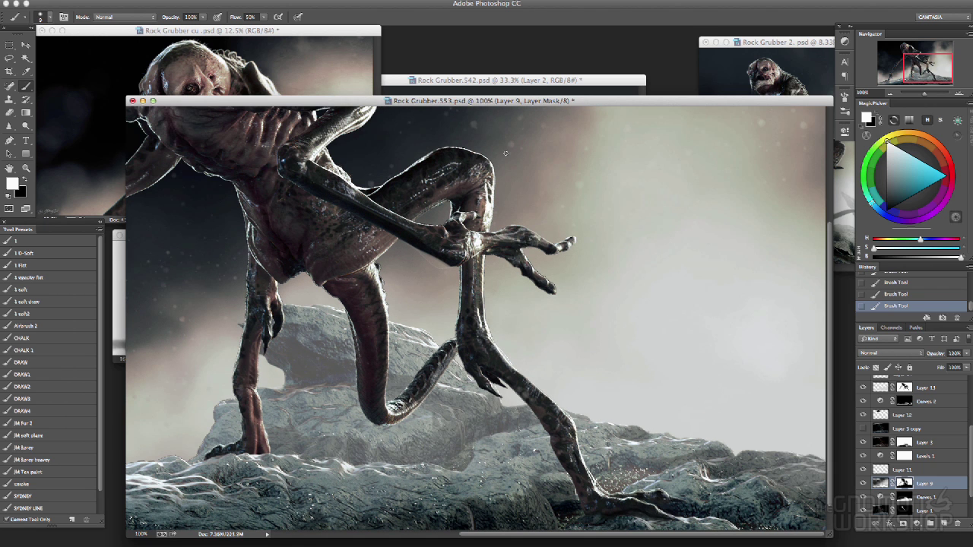
scroll(202, 323, left, 4)
scroll(202, 323, down, 1)
scroll(474, 120, left, 5)
key(super+z)
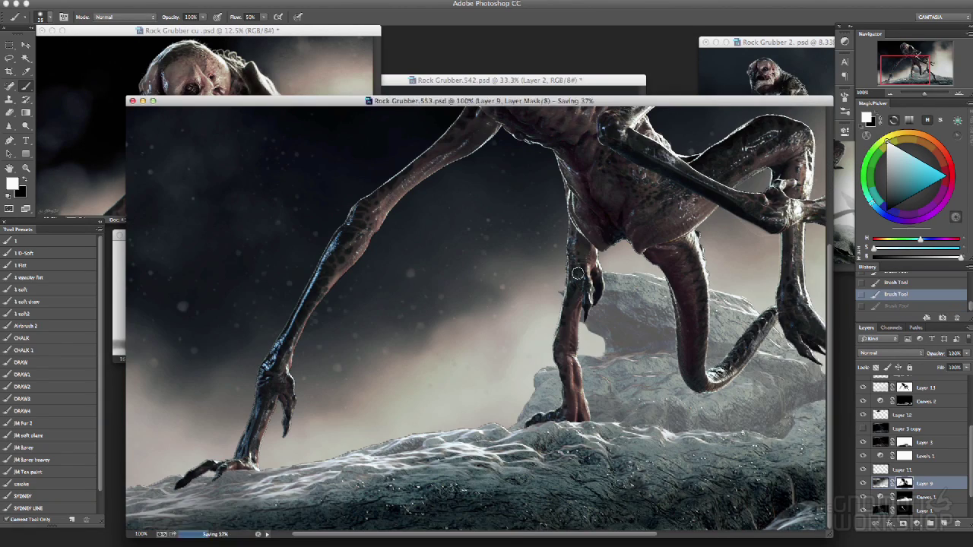
Step: Darken the selected rocks with a new Curves adjustment by lowering the highlight end of the curve
key(super+minus)
key(l)
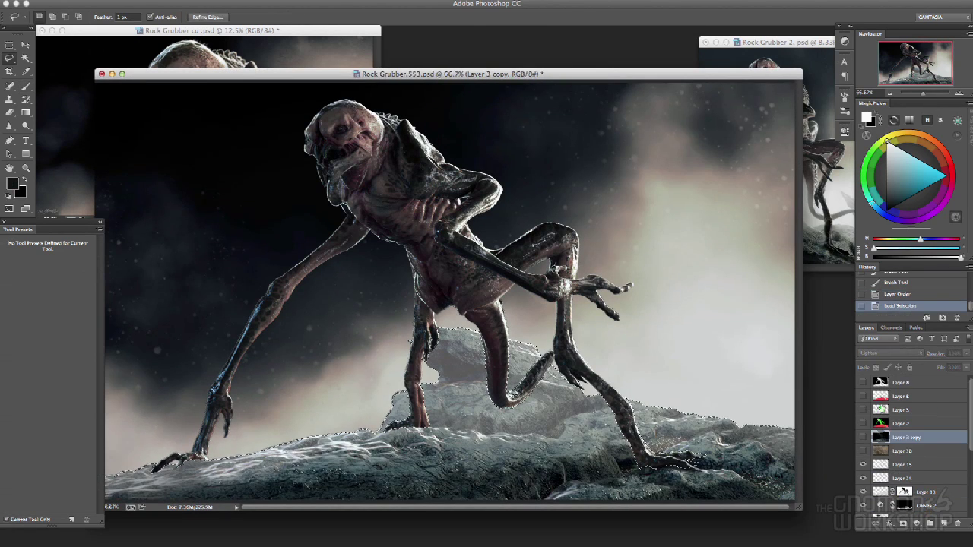
click(917, 523)
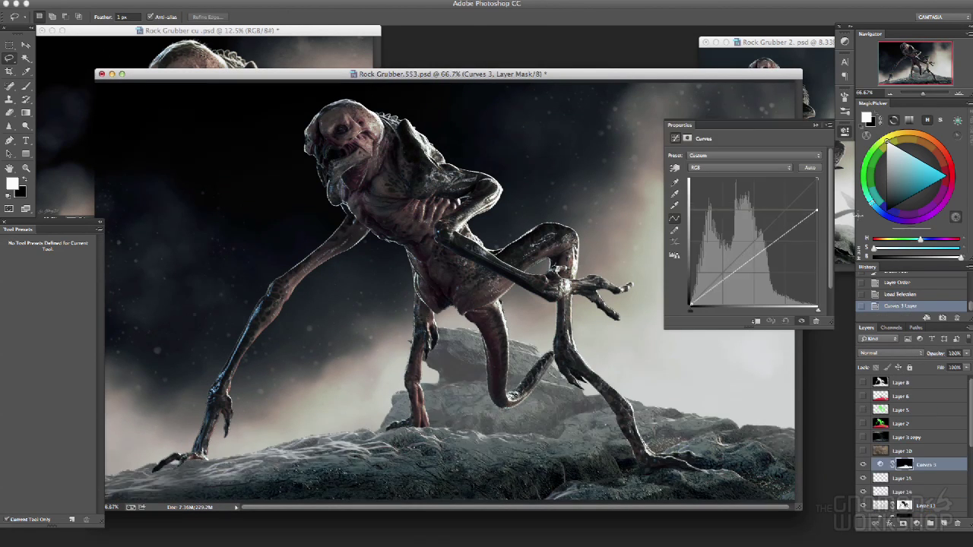
drag(817, 180, 816, 213)
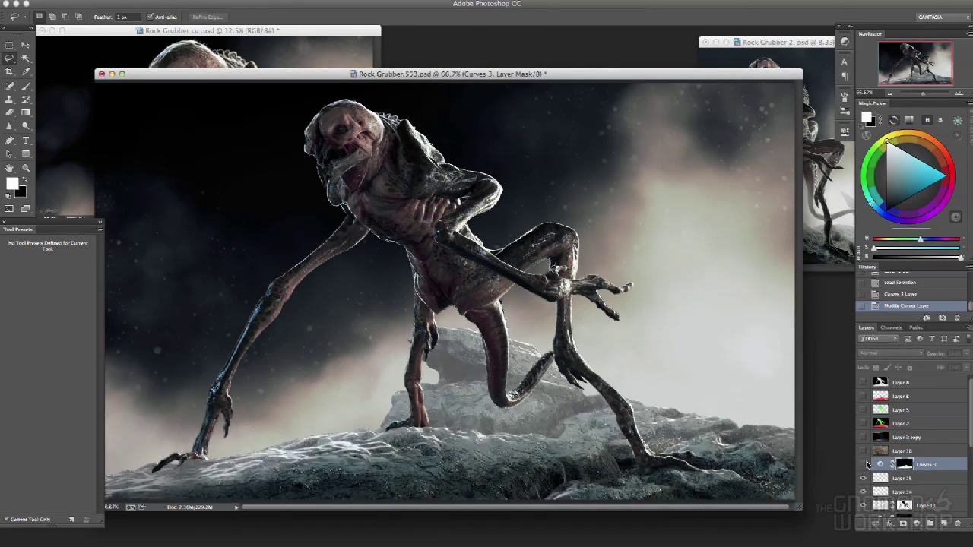
Step: Lasso pointed rock slabs along the horizon on both sides and fill them with cloned rock texture on Layer 18
right_click(438, 340)
key(Return)
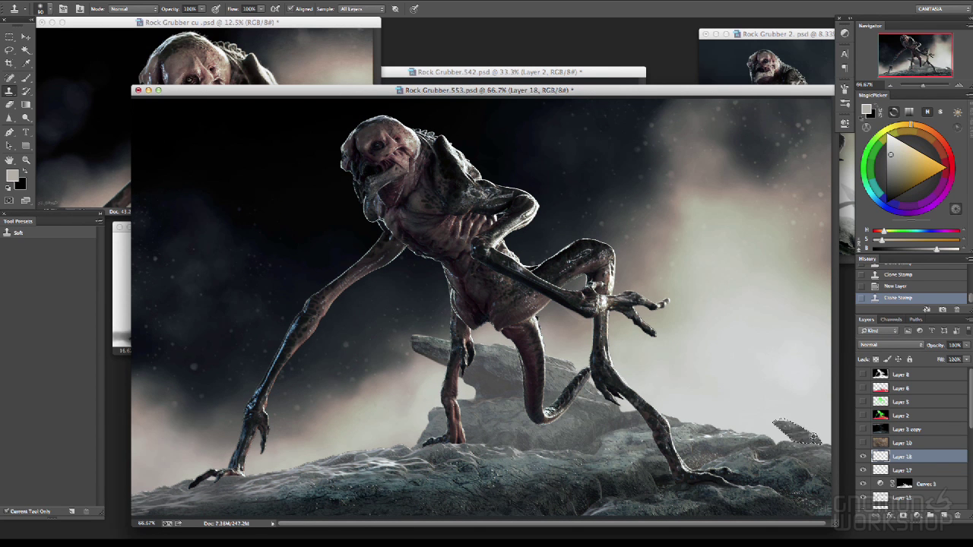
key(l)
mouse_move(813, 435)
mouse_down()
mouse_move(835, 451)
mouse_move(795, 446)
mouse_up()
key(s)
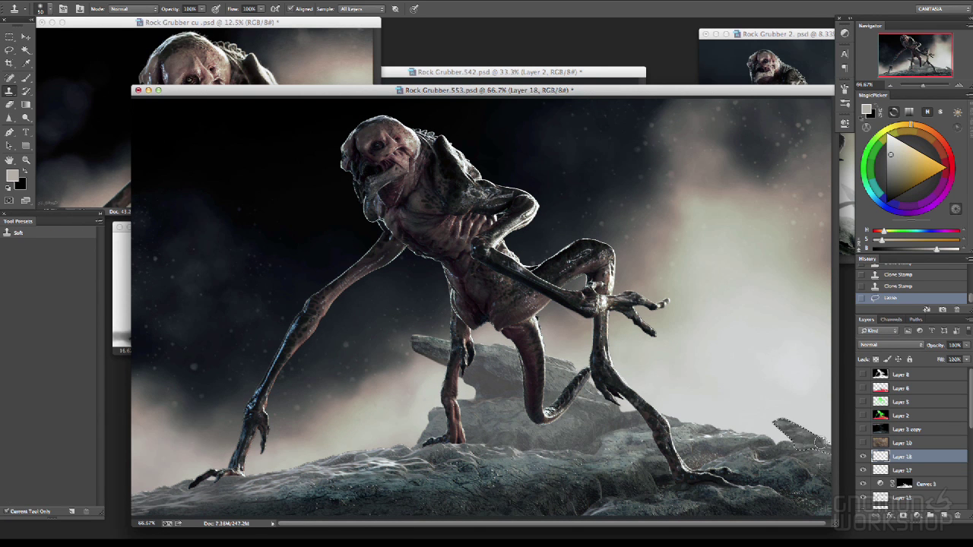
key(l)
drag(327, 455, 288, 461)
key(s)
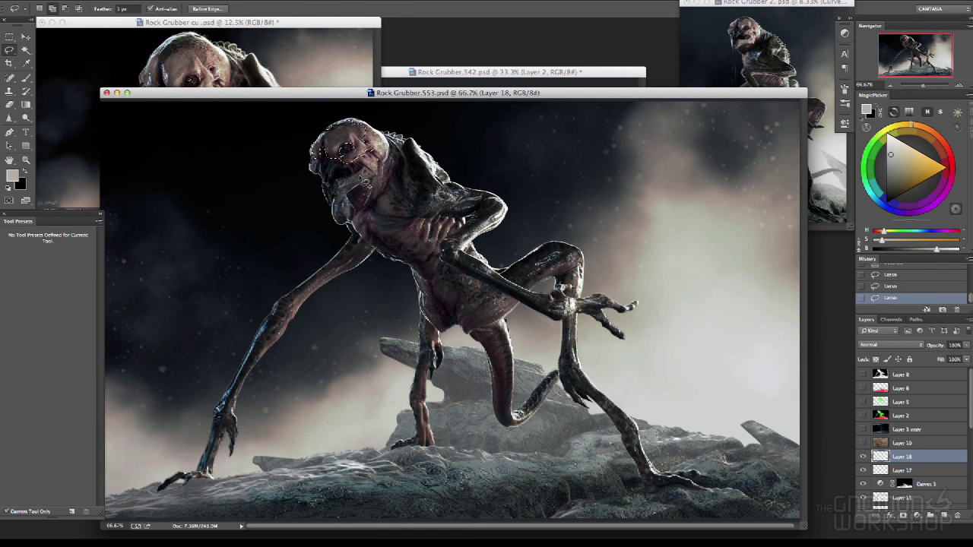
Step: Brighten the selected areas of the creature's face with a Curves adjustment and enlarge the brush for its mask
click(916, 516)
drag(743, 244, 742, 229)
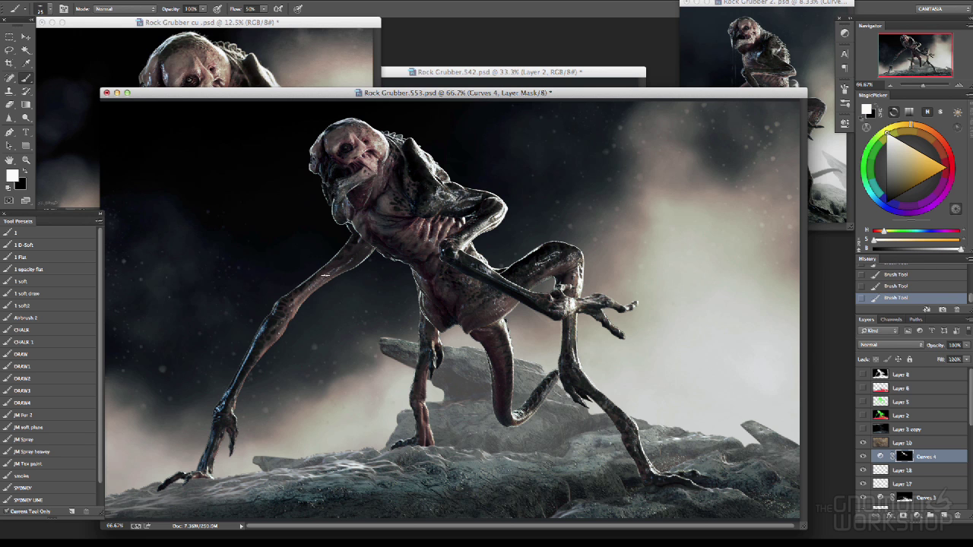
key(bracketright)
key(bracketright)
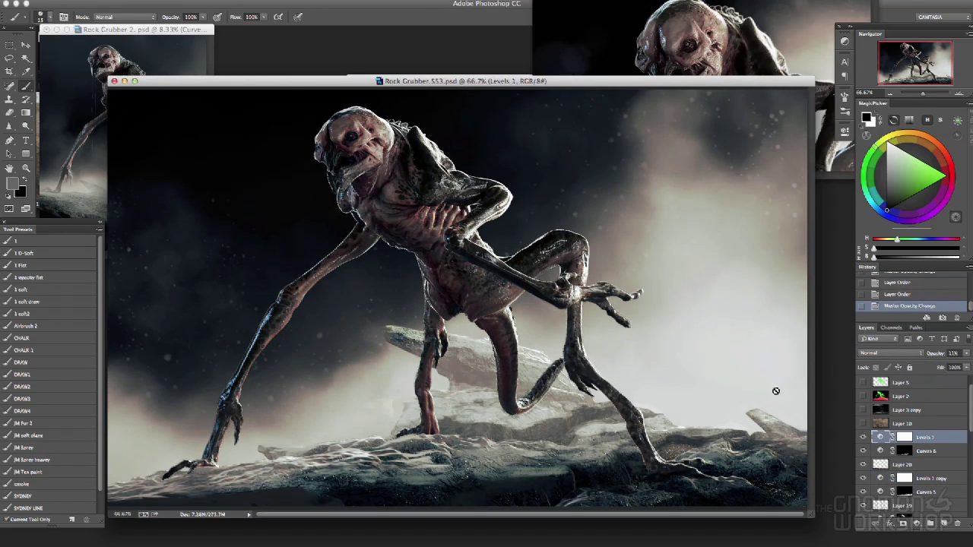
Step: Add a new layer above Layer 10, clear the selection, sample the pale mist, and paint fog around the legs and rocks
key(l)
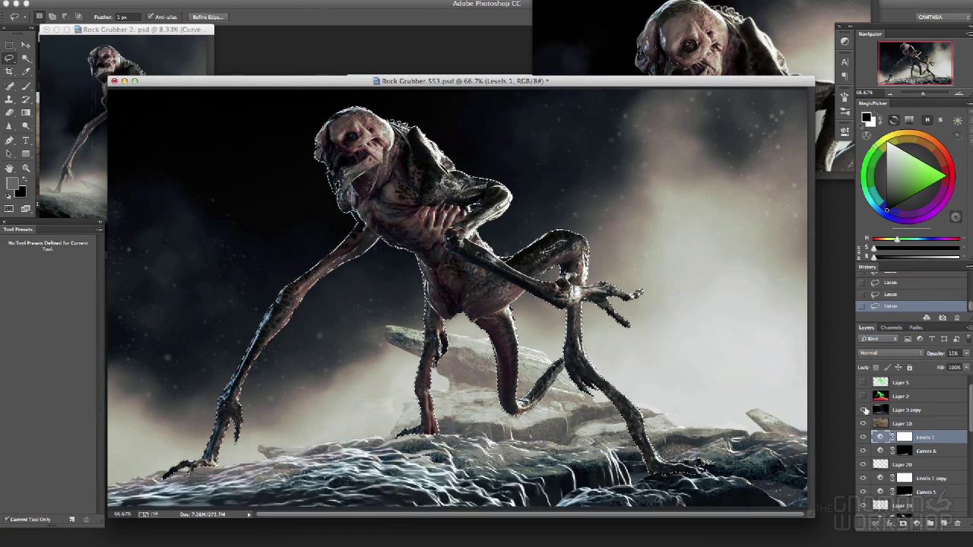
click(902, 423)
click(943, 523)
key(super+d)
key(b)
alt+click(357, 410)
mouse_move(335, 424)
mouse_down()
mouse_move(365, 402)
mouse_move(393, 270)
mouse_up()
drag(457, 426, 686, 395)
drag(340, 423, 197, 456)
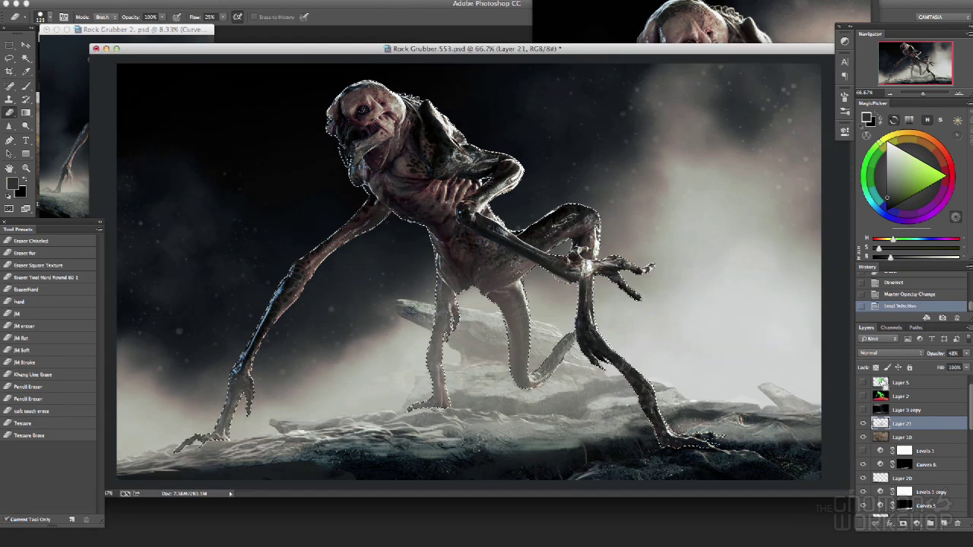
Step: Add a mask to Layer 21 and brush the fog off the creature's hind leg and tail within the silhouette selection
click(902, 523)
key(b)
key(d)
key(Tab)
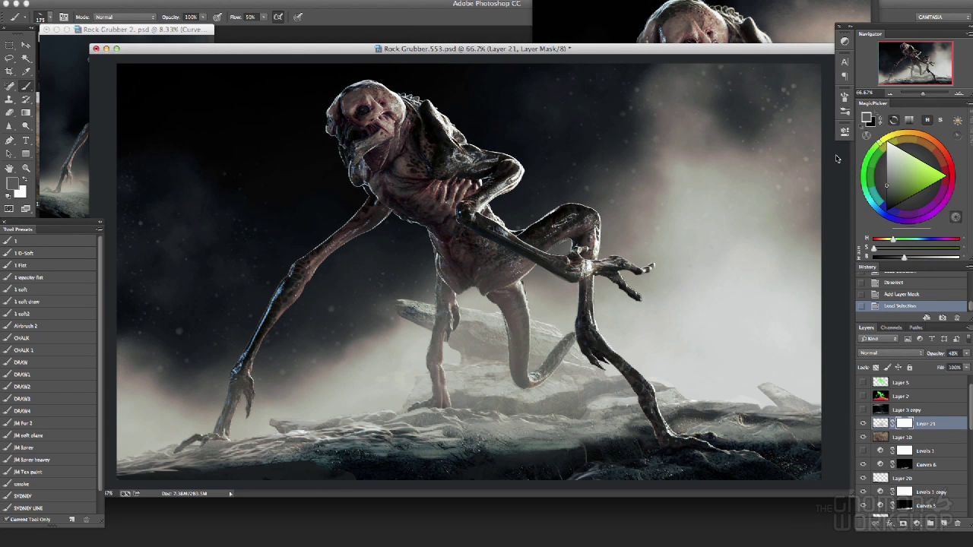
key(Tab)
drag(441, 281, 510, 378)
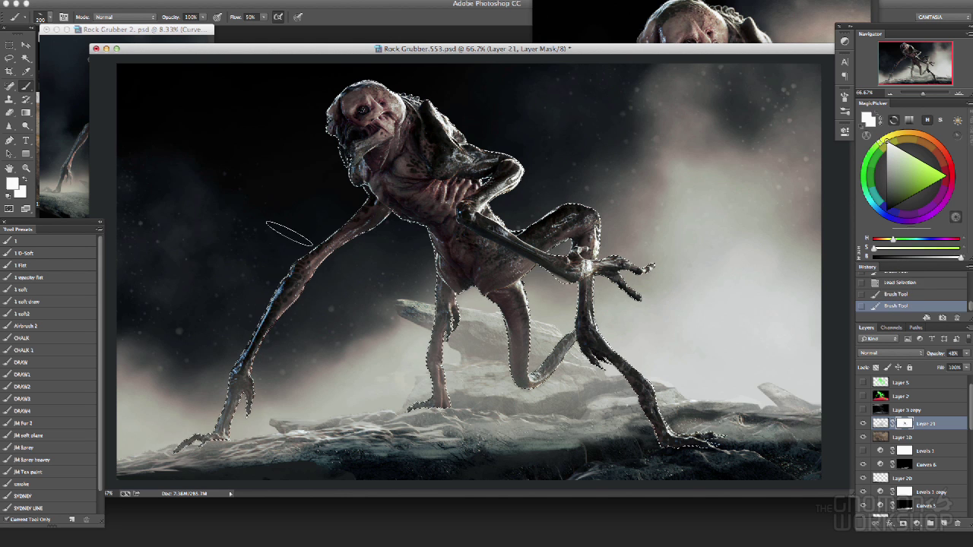
Step: Undo the last stroke, clear the selection, and paint black on Layer 21's mask to thin the fog over the foreground rocks
click(937, 430)
key(ctrl+z)
alt+click(304, 281)
key(ctrl+d)
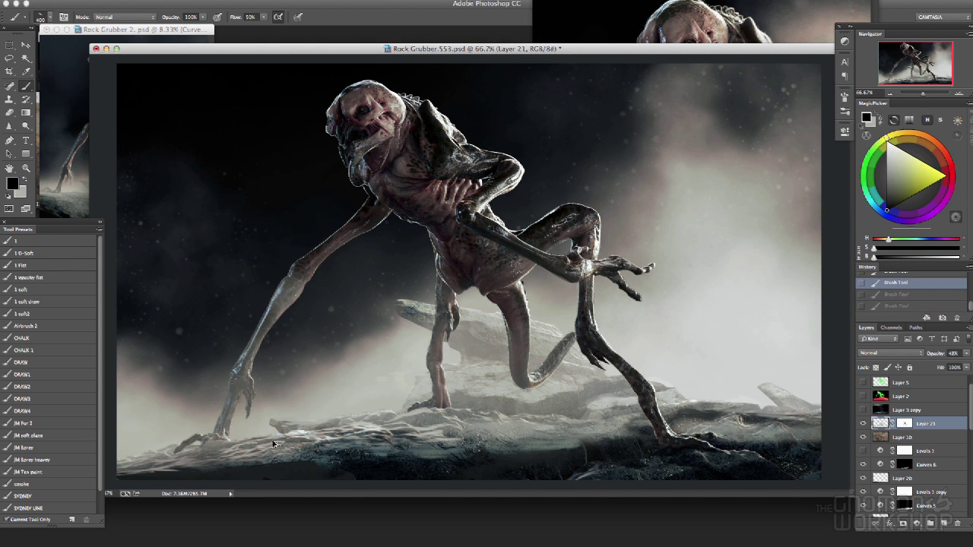
key(F5)
key(F5)
key(ctrl+backslash)
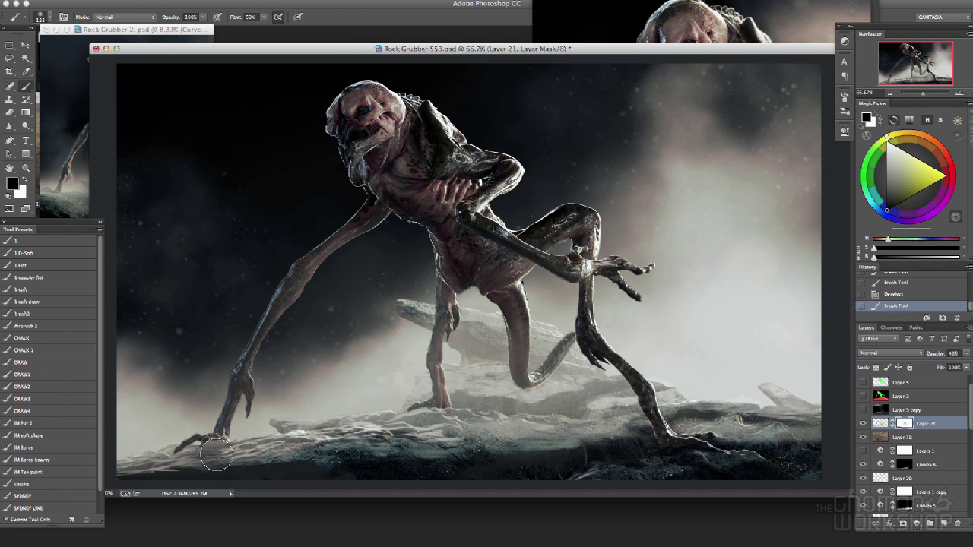
drag(152, 453, 726, 442)
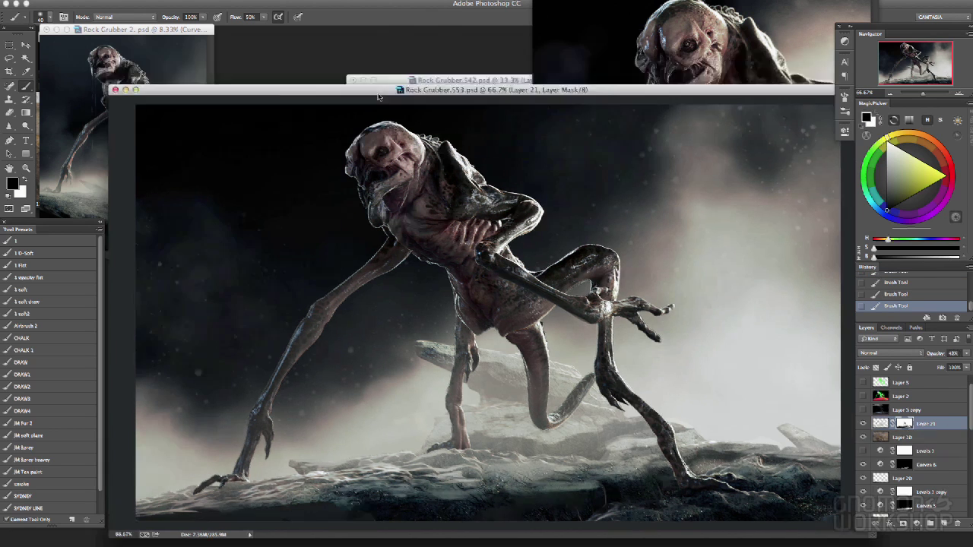